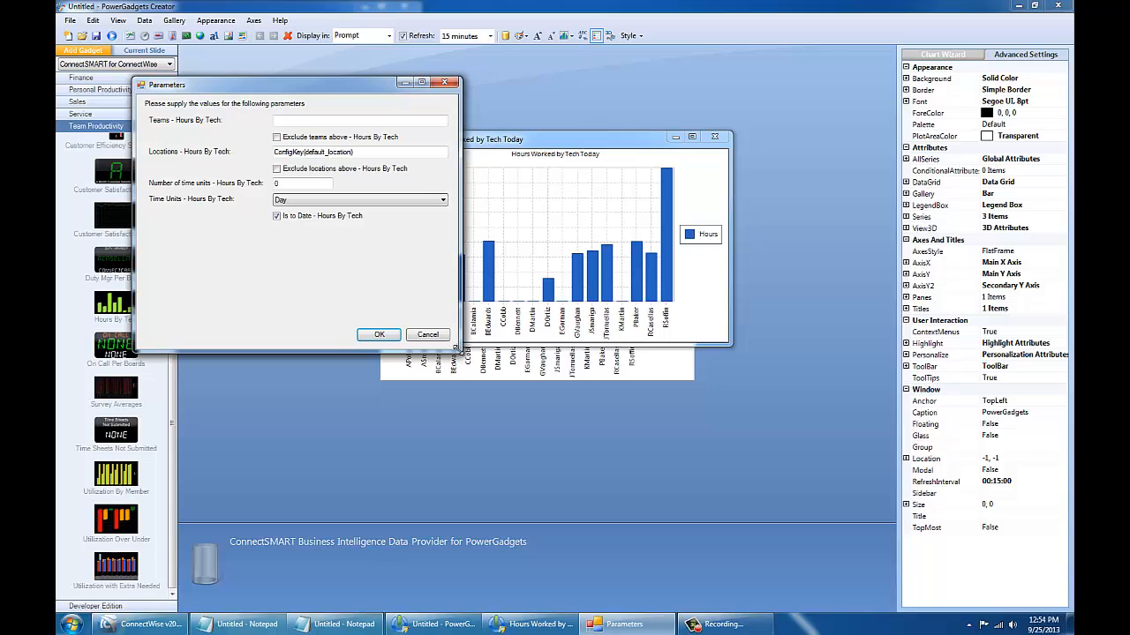
Step: Enter the two technicians' quoted, comma-separated user names in the Teams - Hours By Tech prompt
{"action": "left_click", "coordinate": [341, 122]}
{"action": "type", "text": "bed"}
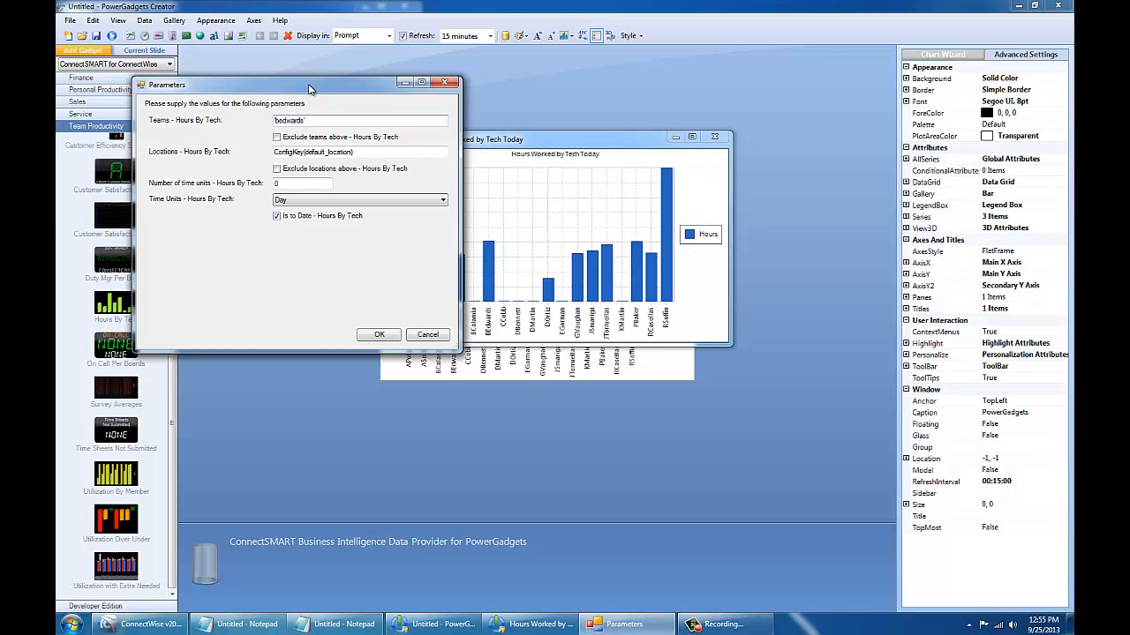
Step: Run the chart with those parameters, enlarge the two-technician preview, then close it
{"action": "left_click", "coordinate": [378, 335]}
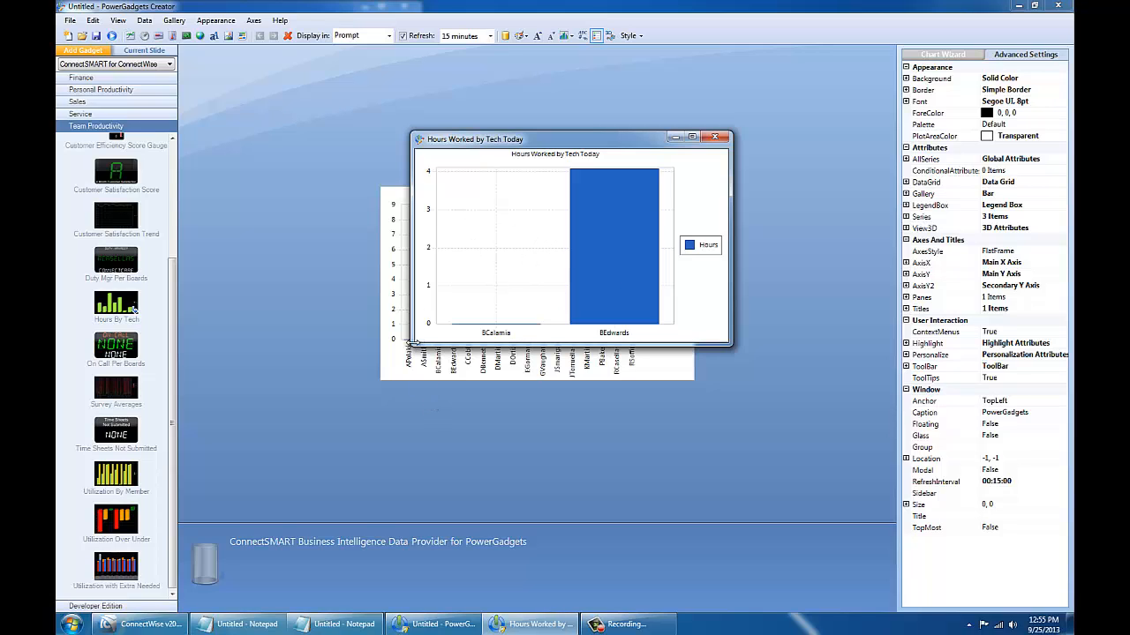
{"action": "left_click_drag", "start_coordinate": [416, 340], "coordinate": [359, 361]}
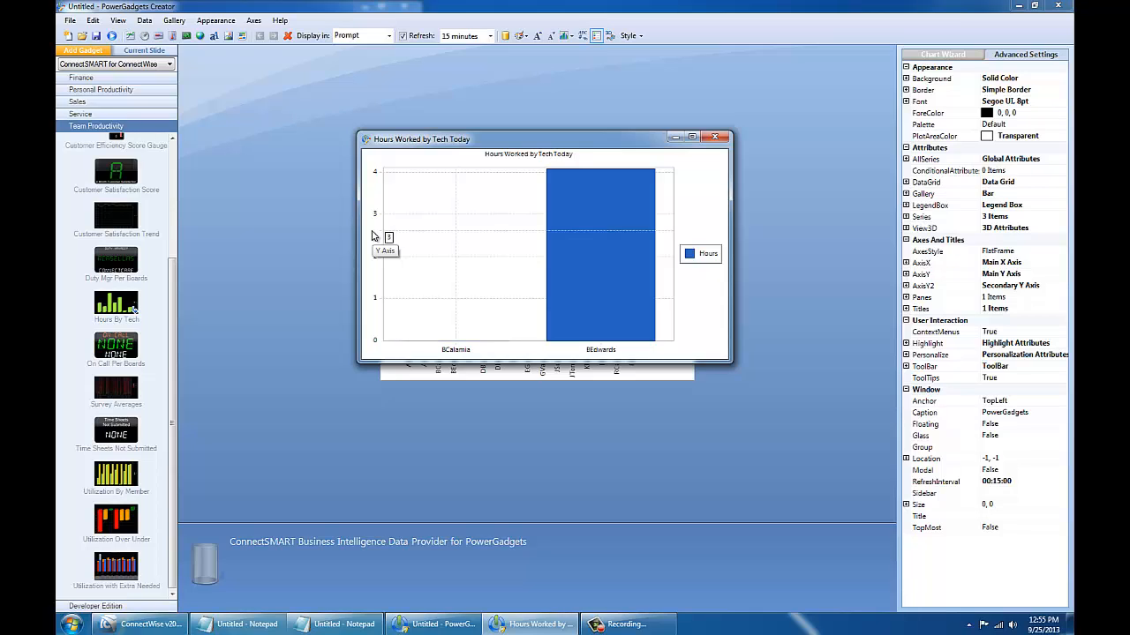
{"action": "left_click", "coordinate": [714, 137]}
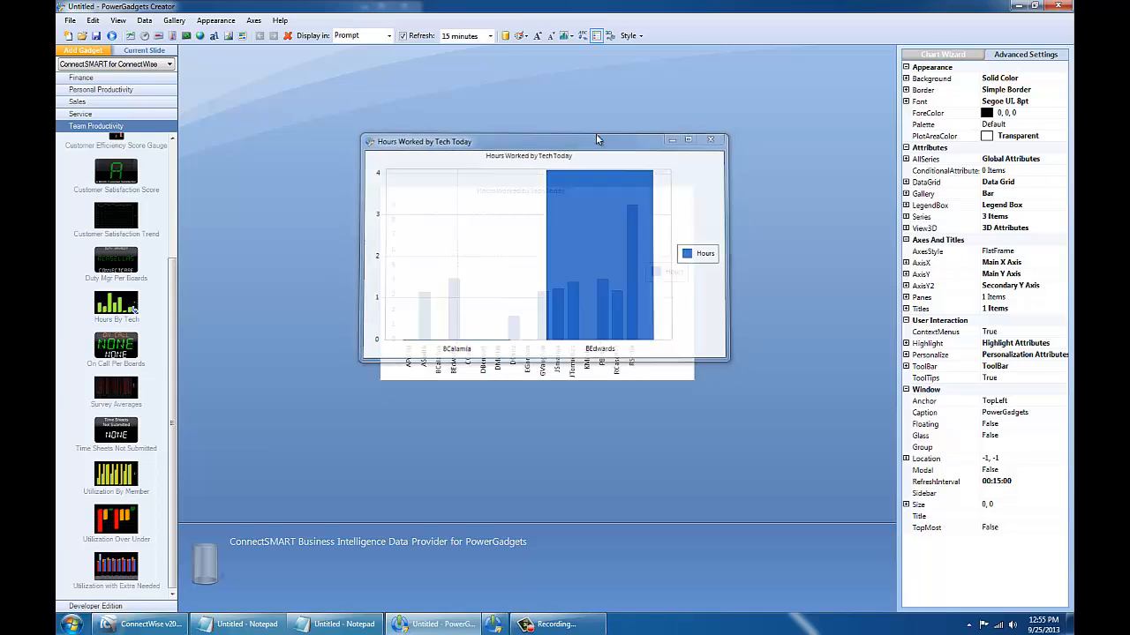
{"action": "left_click", "coordinate": [144, 21]}
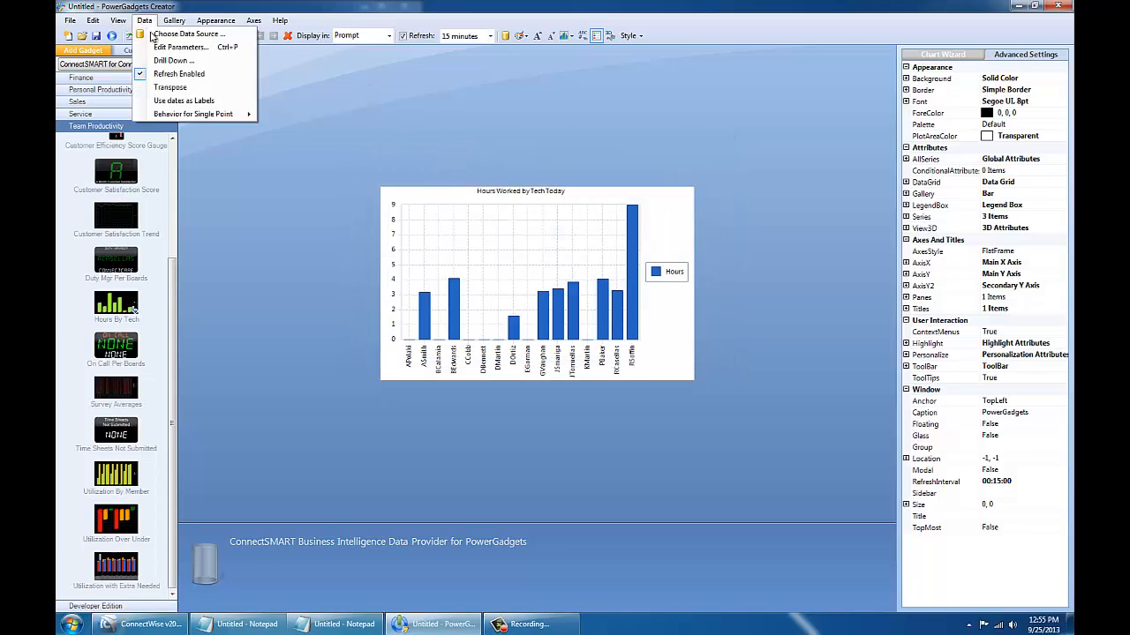
Step: Set the team parameter's custom default to the two technicians' user names in Edit Parameters
{"action": "left_click", "coordinate": [165, 49]}
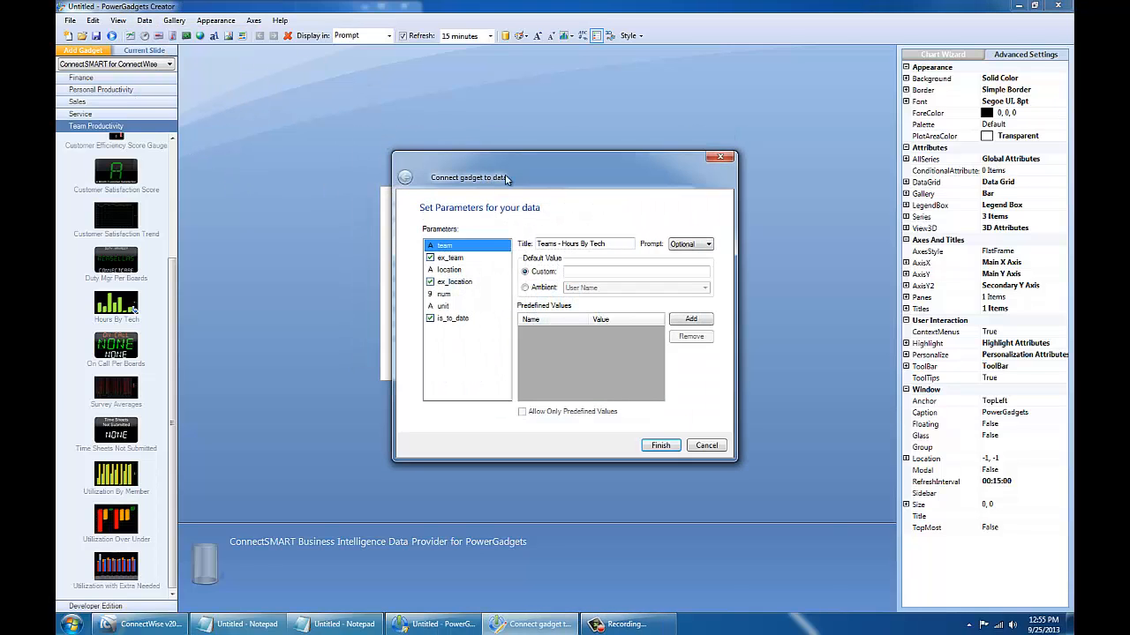
{"action": "left_click_drag", "start_coordinate": [507, 177], "coordinate": [578, 136]}
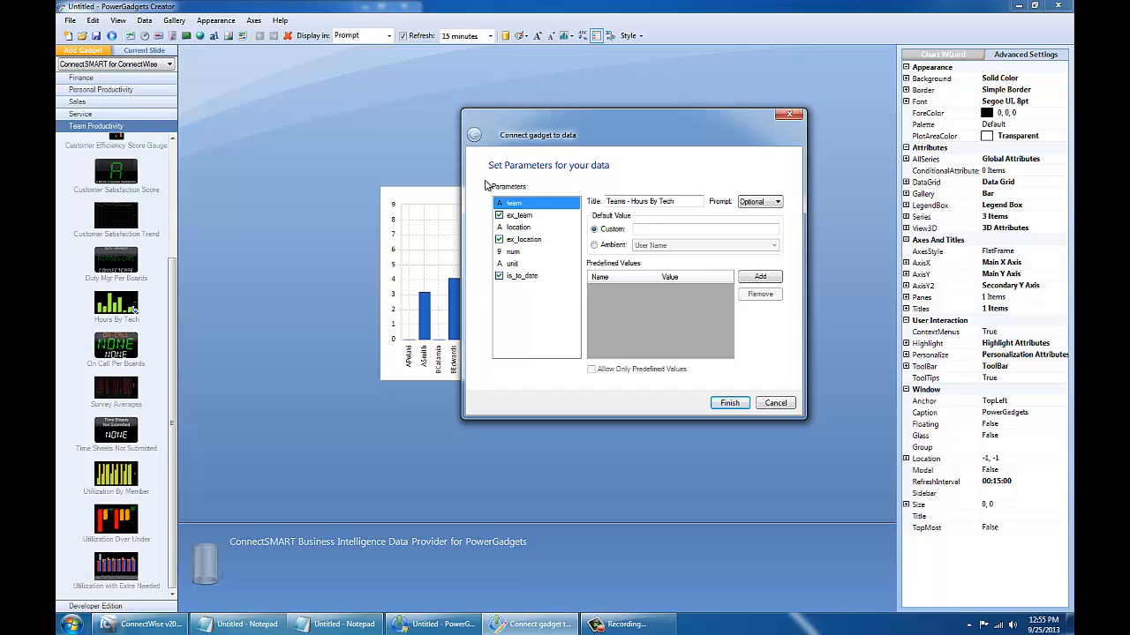
{"action": "left_click", "coordinate": [700, 229]}
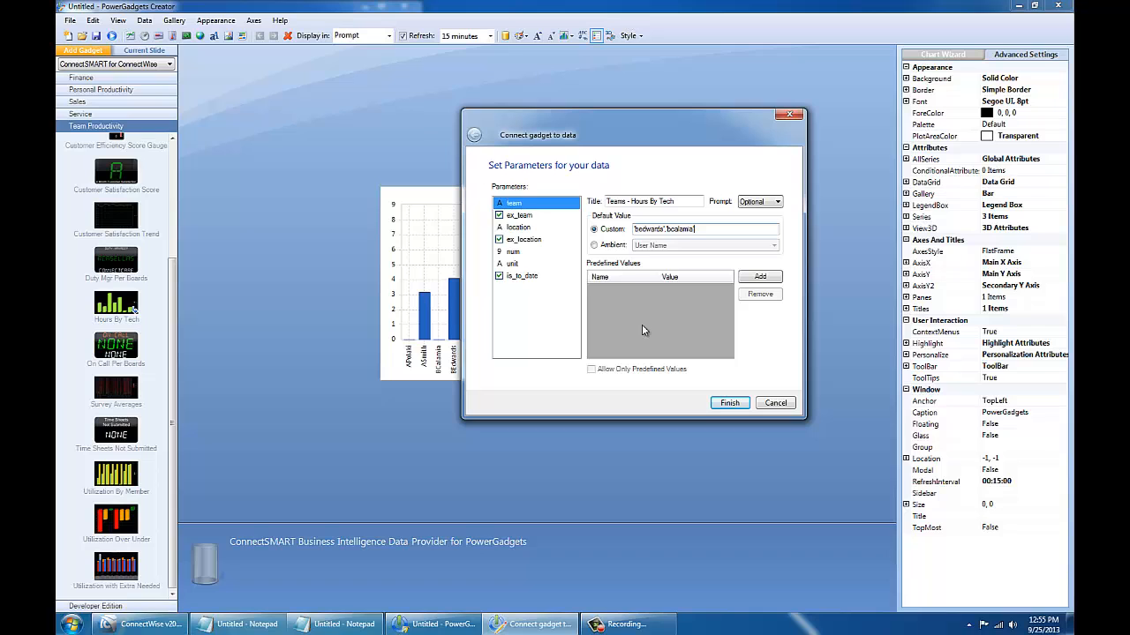
{"action": "left_click", "coordinate": [729, 404]}
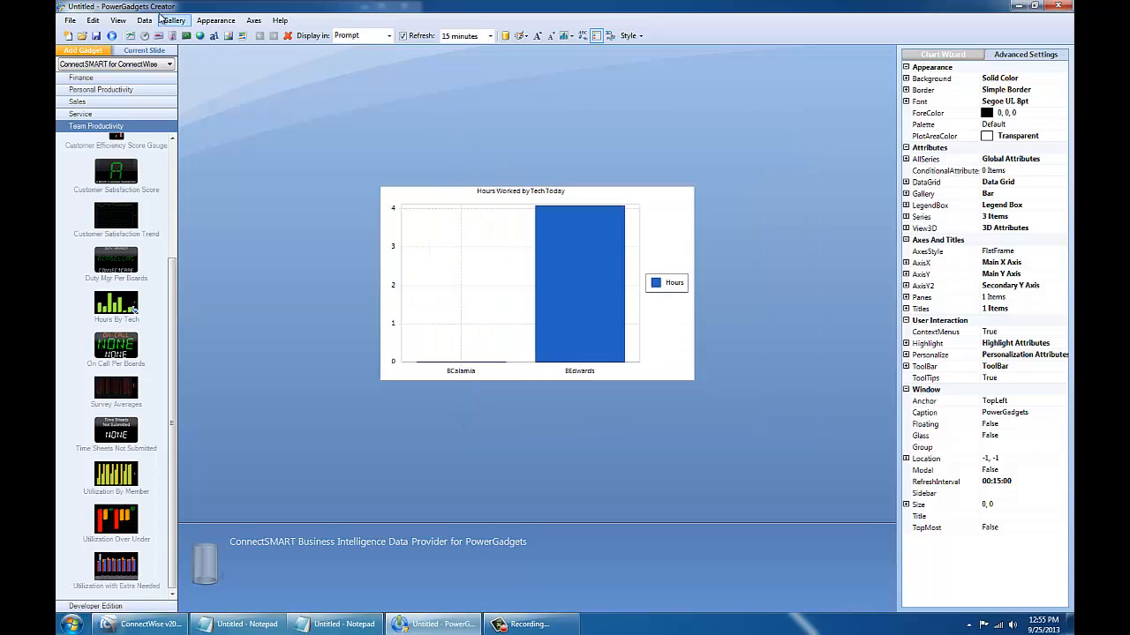
Step: Save the gadget as hoursbytech2
{"action": "left_click", "coordinate": [96, 36]}
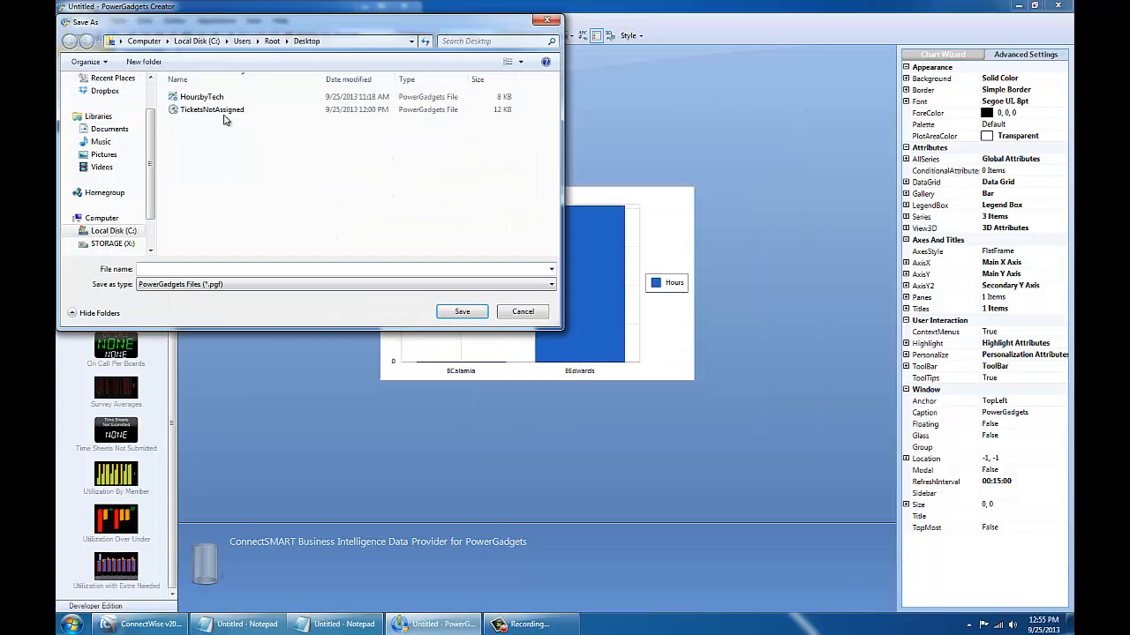
{"action": "type", "text": "hou"}
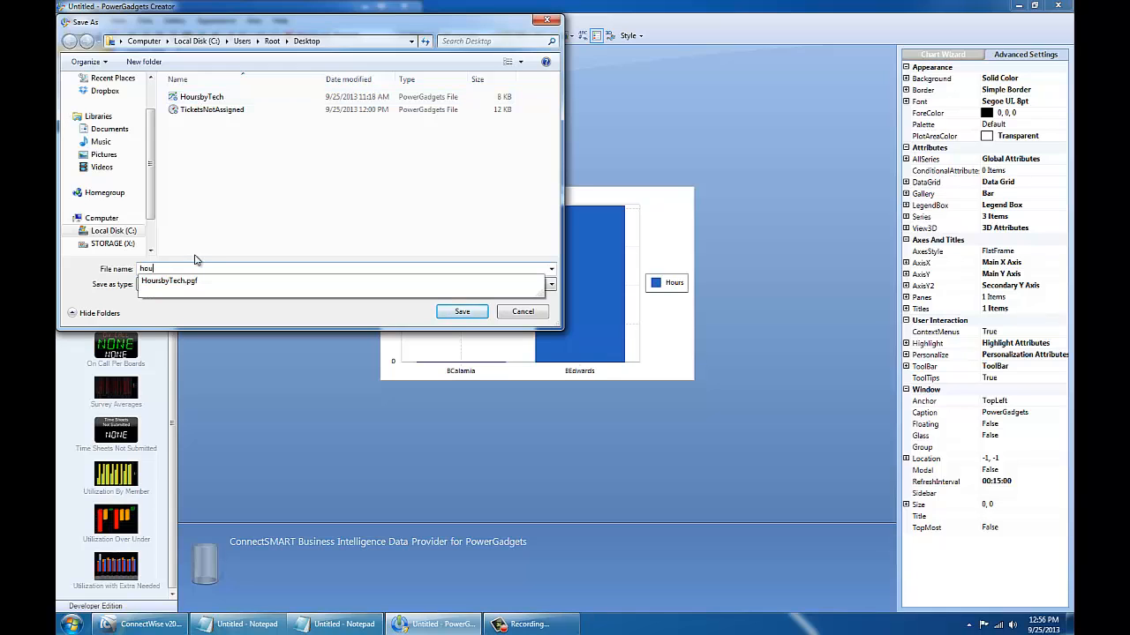
{"action": "type", "text": "rsbytech2"}
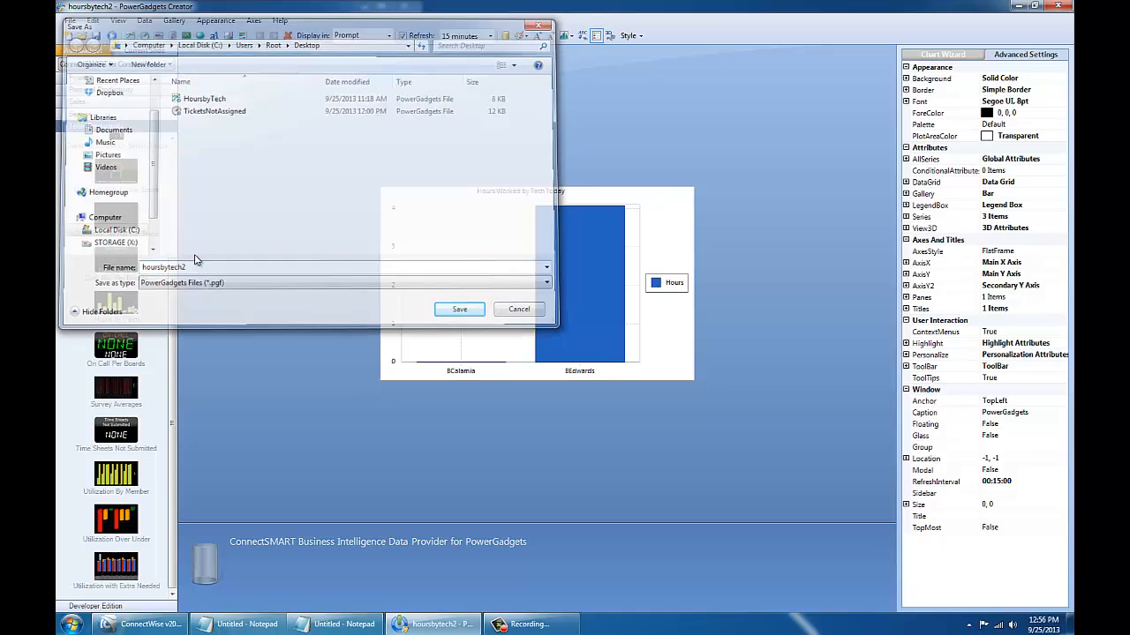
{"action": "key", "text": "Return"}
Step: Open hoursbytech2 from the Desktop folder to test its chart, then close the chart and folder
{"action": "left_click", "coordinate": [71, 624]}
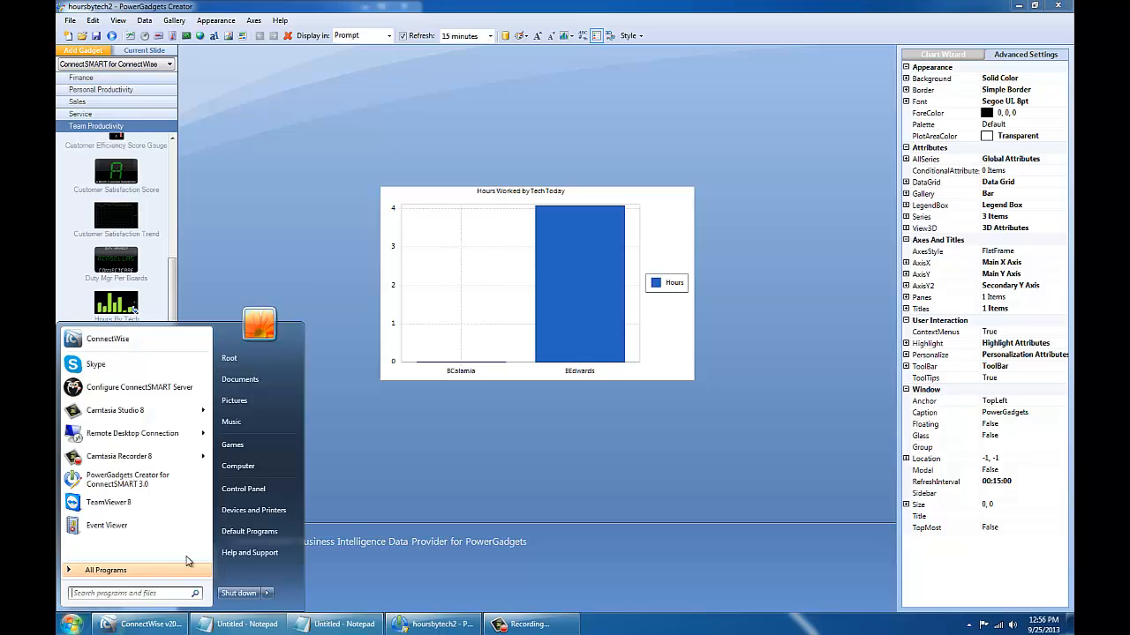
{"action": "type", "text": "run"}
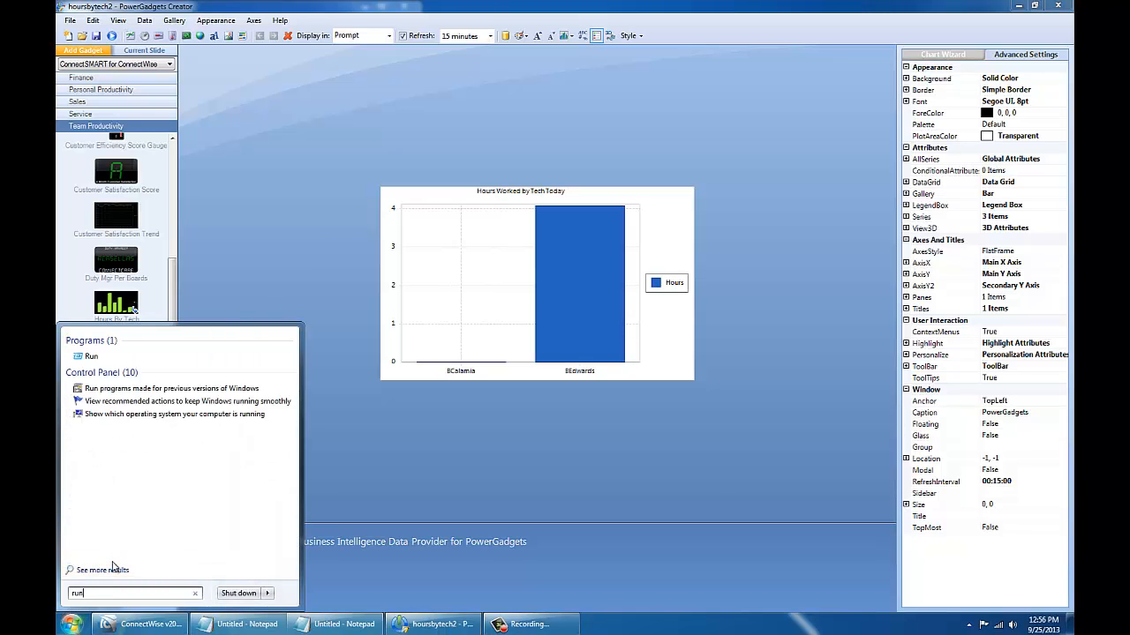
{"action": "key", "text": "Return"}
{"action": "type", "text": "desktop"}
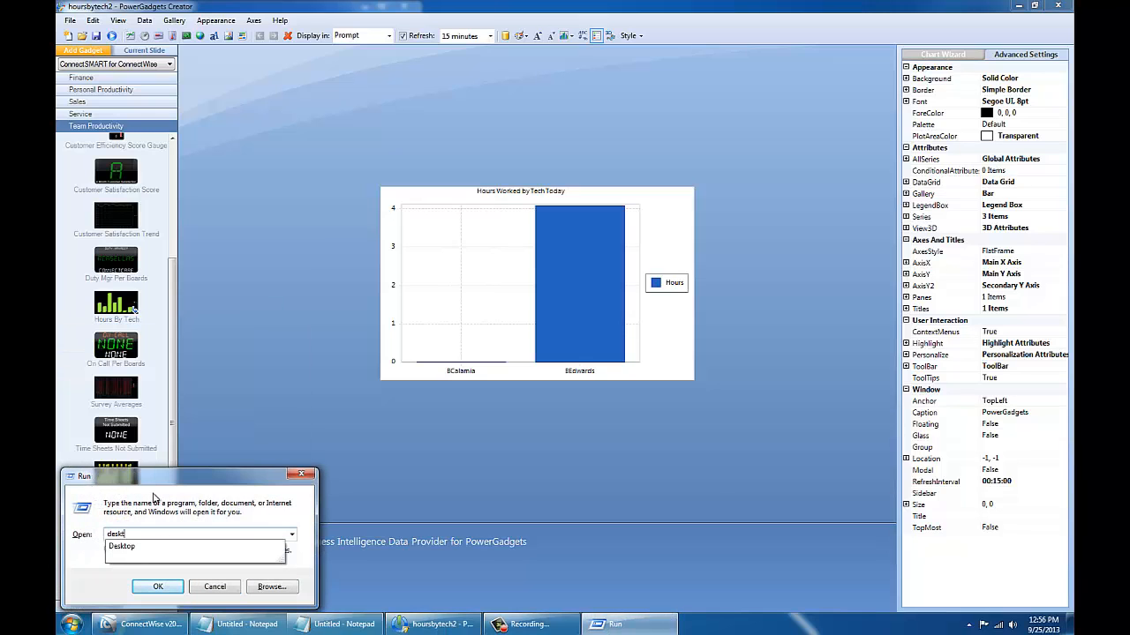
{"action": "key", "text": "Return"}
{"action": "left_click", "coordinate": [374, 318]}
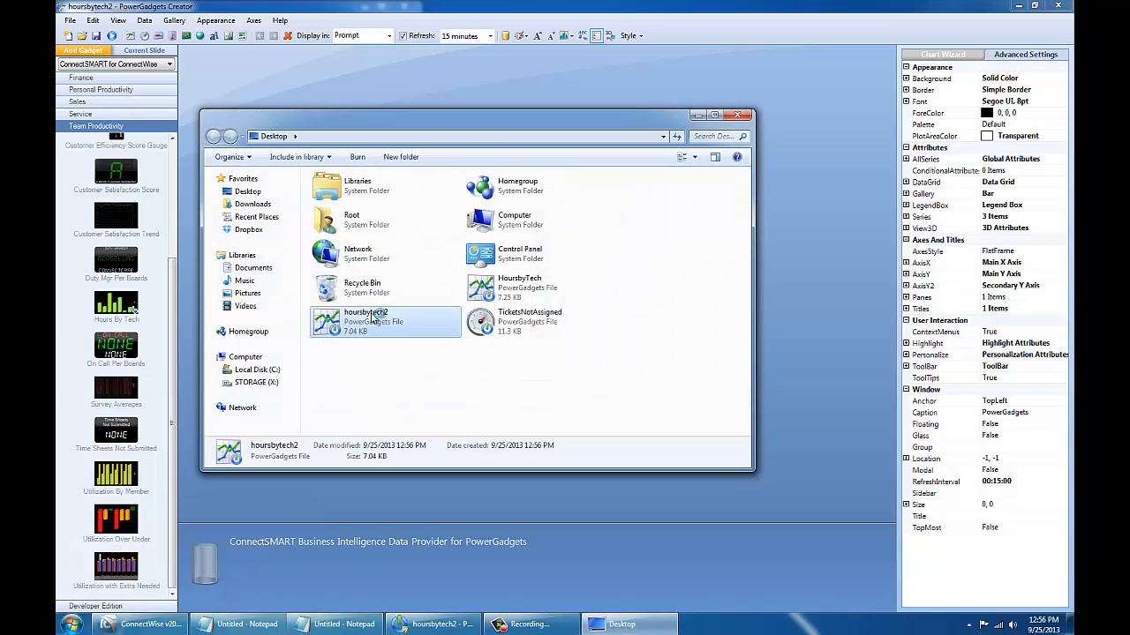
{"action": "key", "text": "Return"}
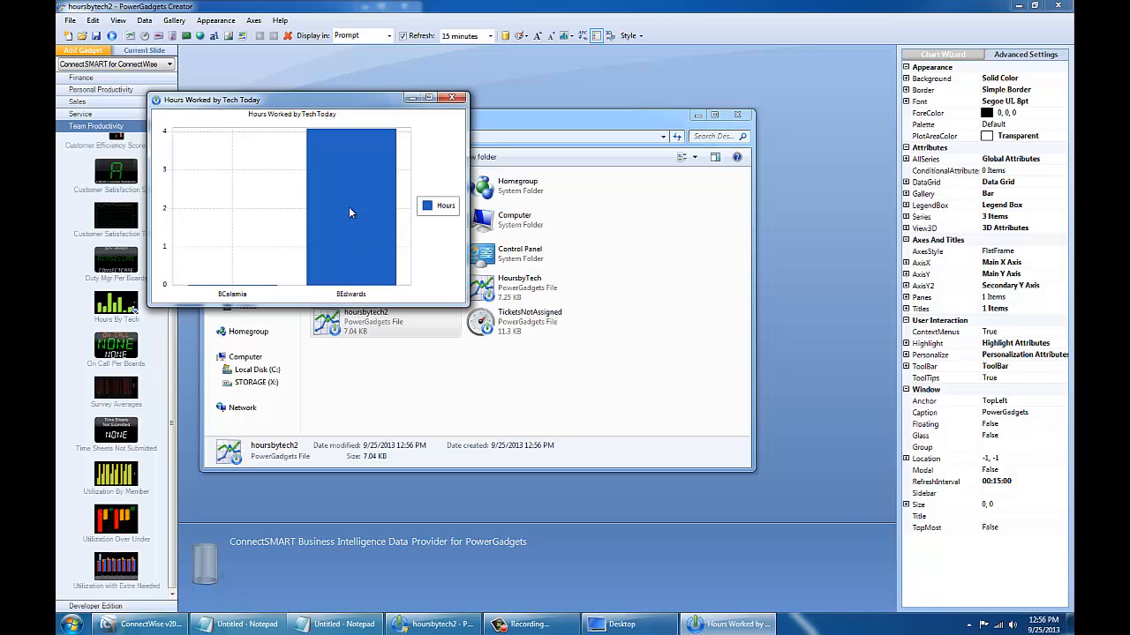
{"action": "left_click", "coordinate": [456, 98]}
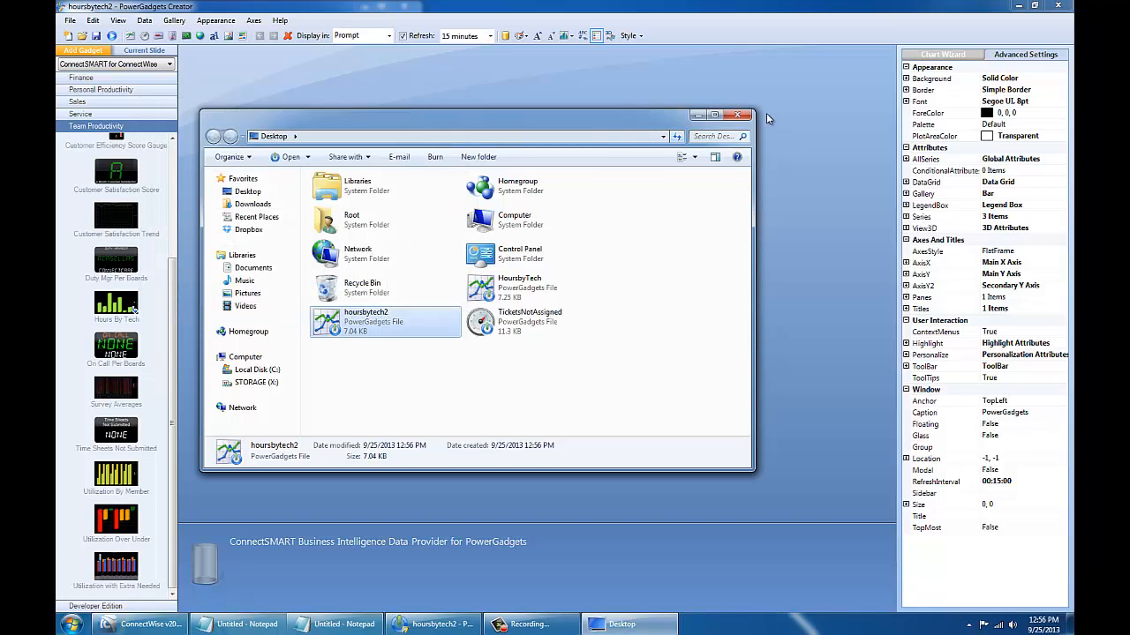
{"action": "left_click", "coordinate": [737, 115]}
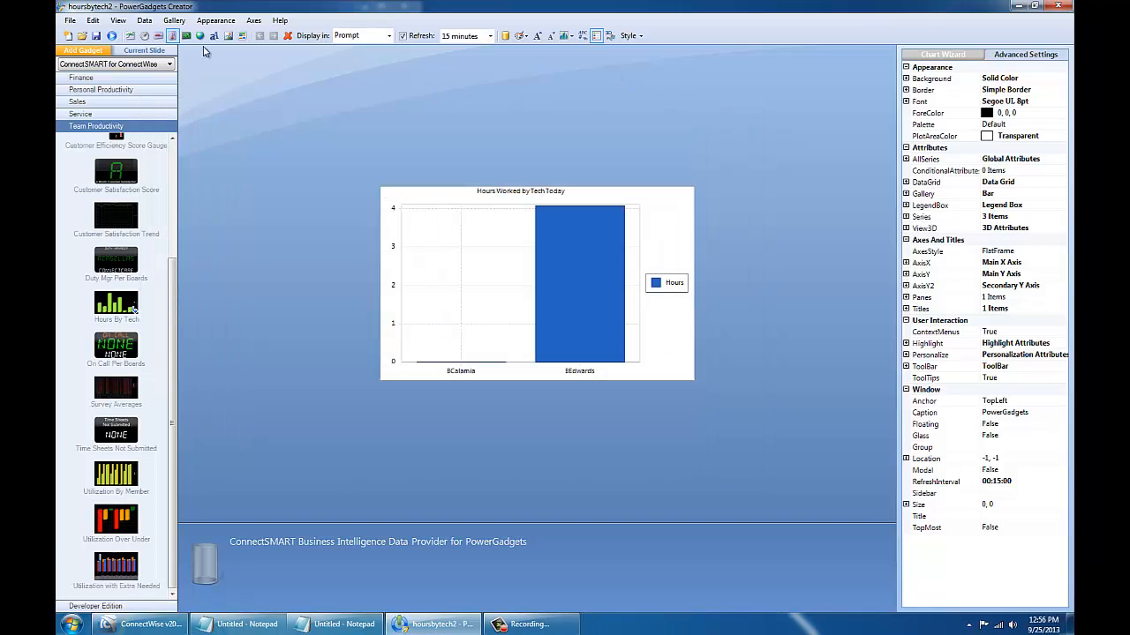
Step: Delete the team parameter's custom default value in Data > Edit Parameters and finish
{"action": "left_click", "coordinate": [145, 20]}
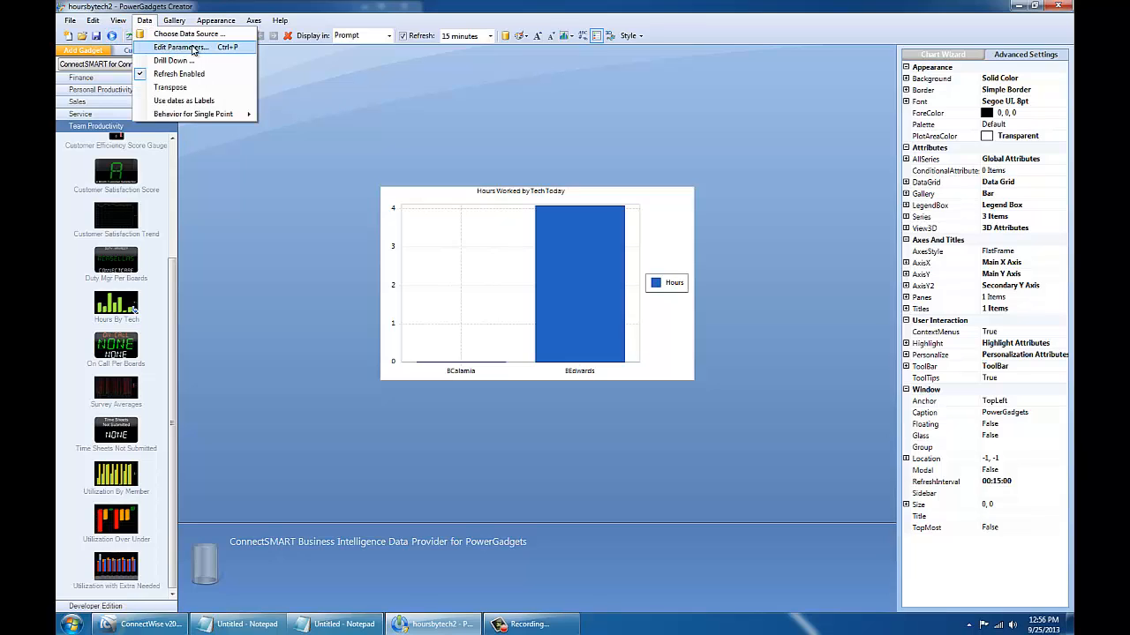
{"action": "left_click", "coordinate": [139, 4]}
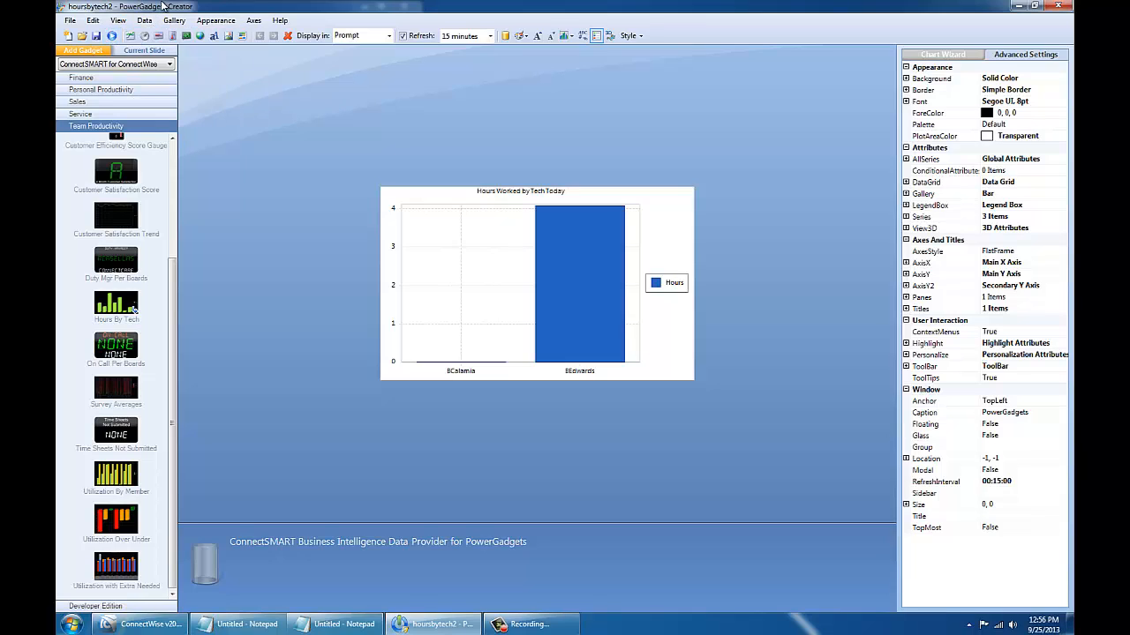
{"action": "left_click", "coordinate": [145, 20]}
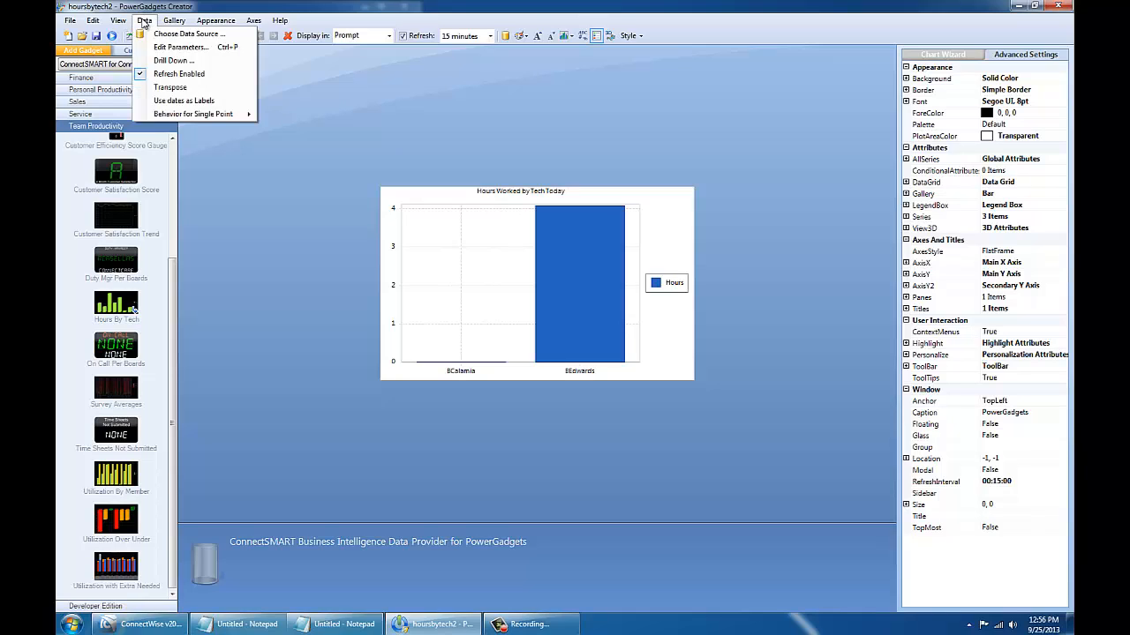
{"action": "left_click", "coordinate": [151, 5]}
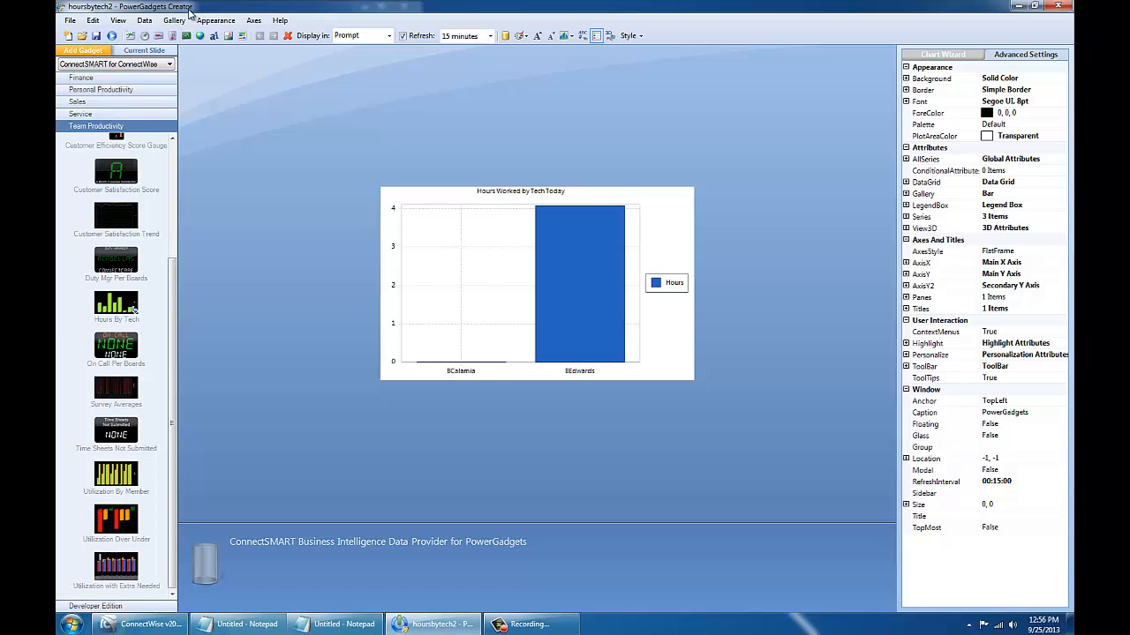
{"action": "left_click", "coordinate": [144, 21]}
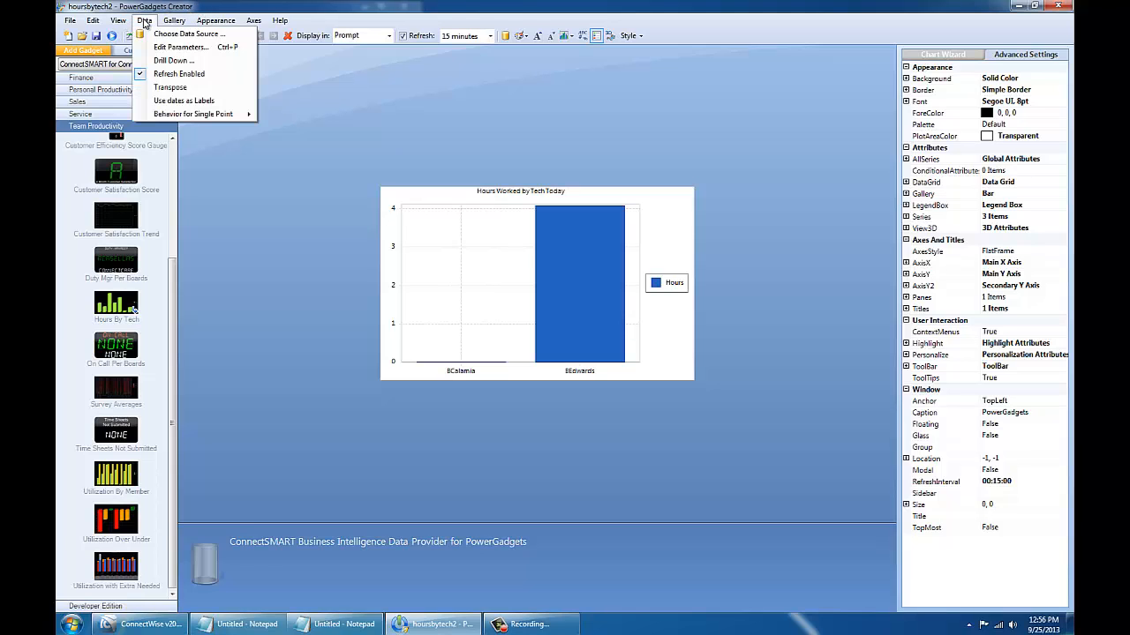
{"action": "left_click", "coordinate": [181, 47]}
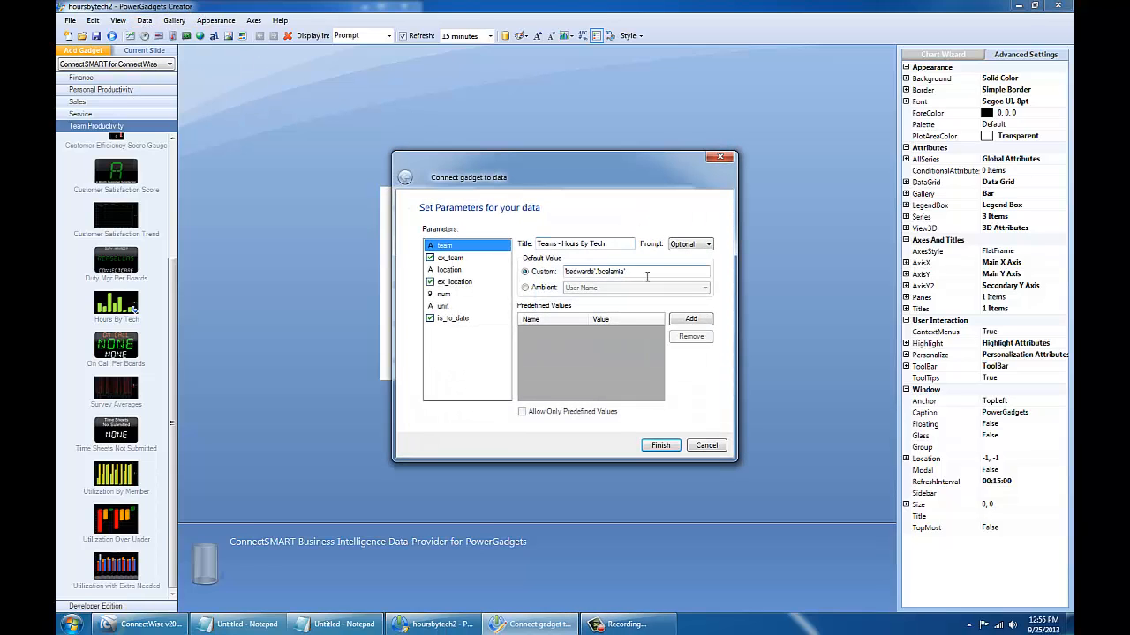
{"action": "left_click", "coordinate": [649, 271]}
{"action": "key", "text": "shift+Home"}
{"action": "key", "text": "BackSpace"}
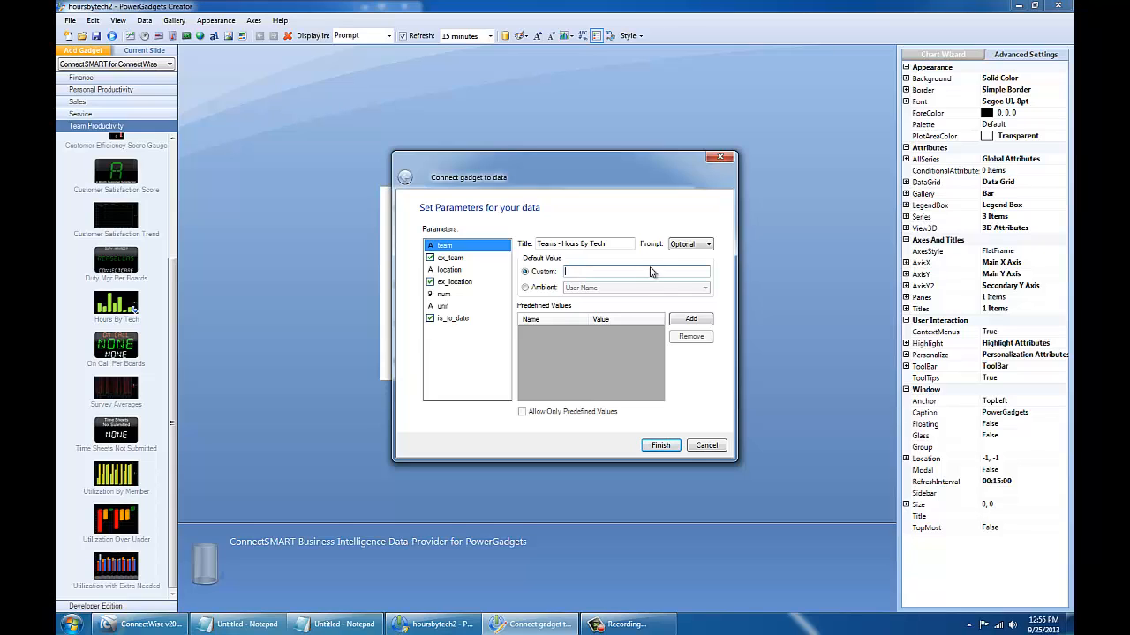
{"action": "left_click", "coordinate": [660, 445]}
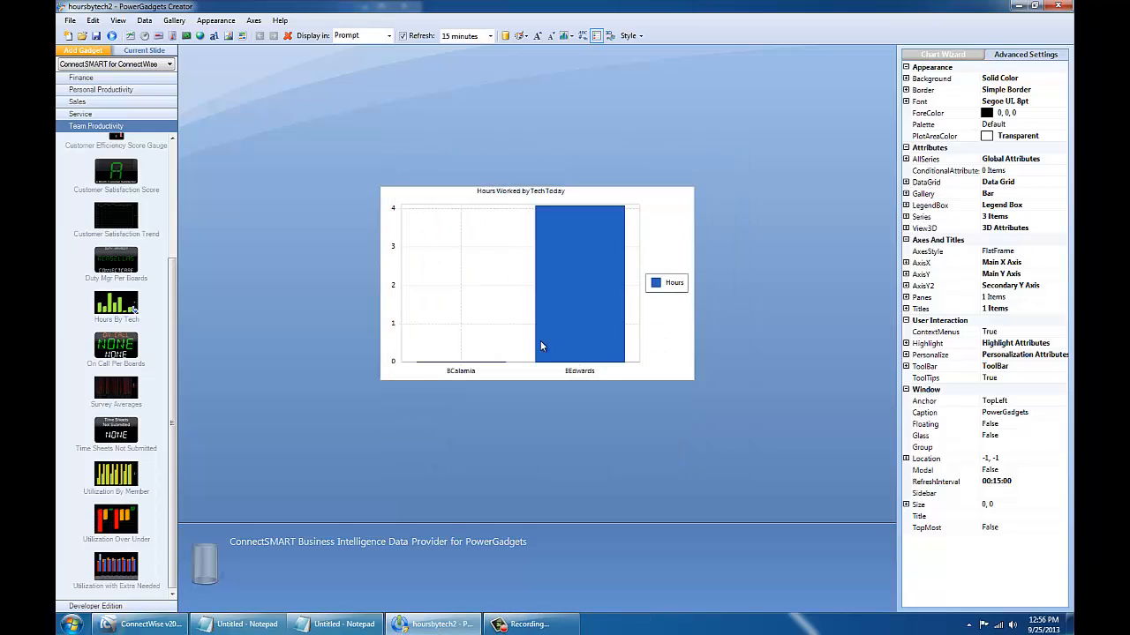
Step: Reopen Edit Parameters beside the chart and launch the ConnectSMART server configuration tool
{"action": "left_click", "coordinate": [145, 21]}
{"action": "left_click", "coordinate": [177, 45]}
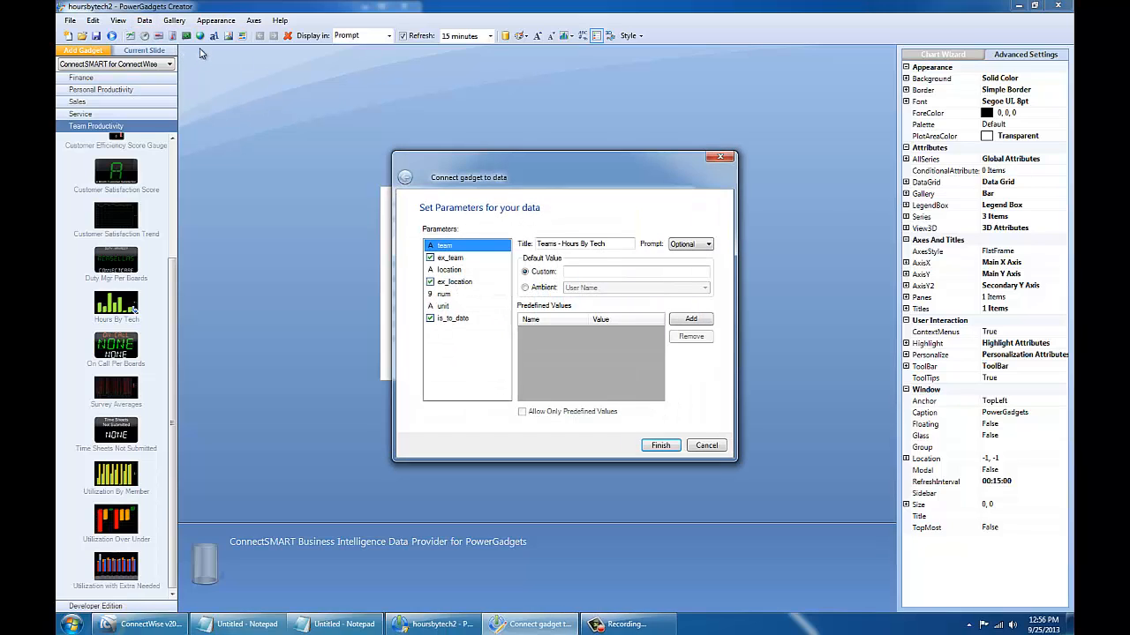
{"action": "left_click_drag", "start_coordinate": [537, 172], "coordinate": [617, 117]}
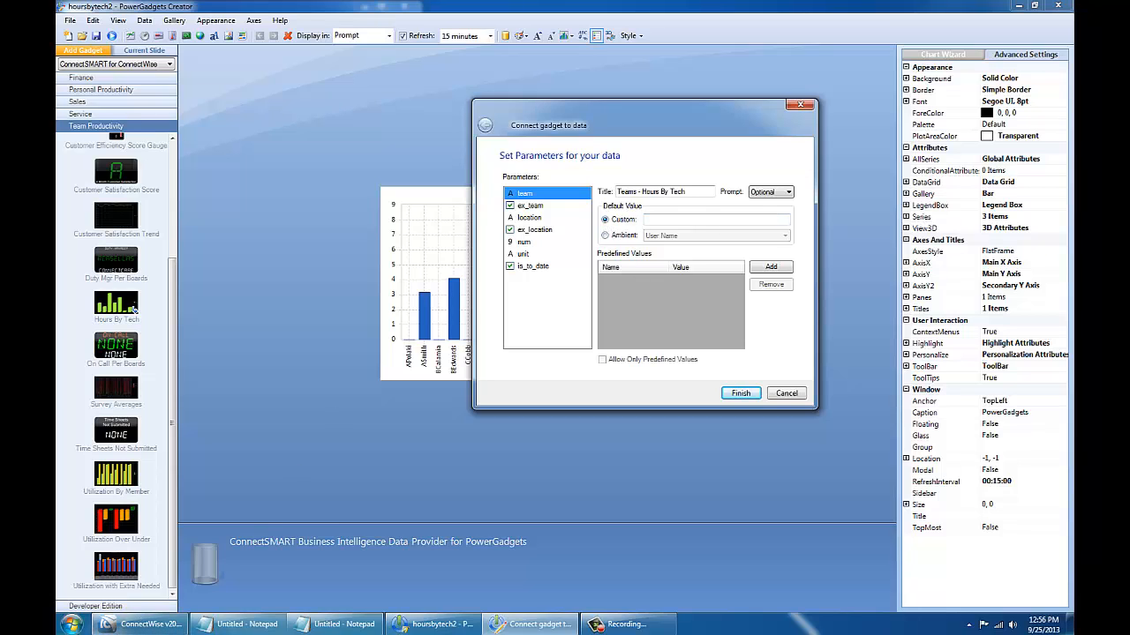
{"action": "left_click", "coordinate": [73, 624]}
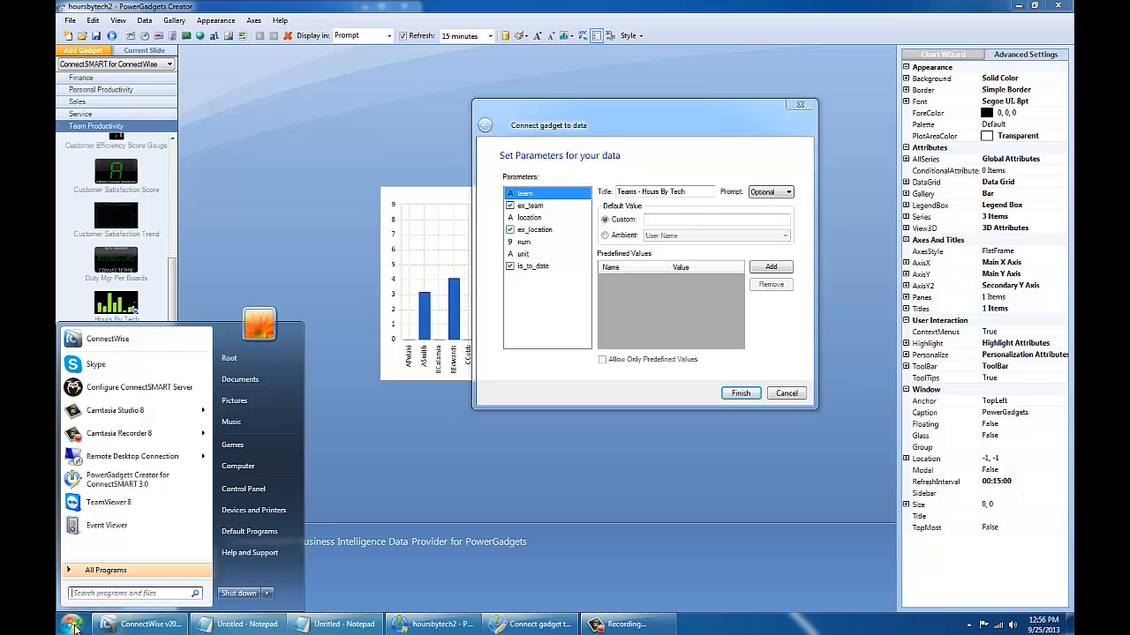
{"action": "left_click", "coordinate": [145, 388]}
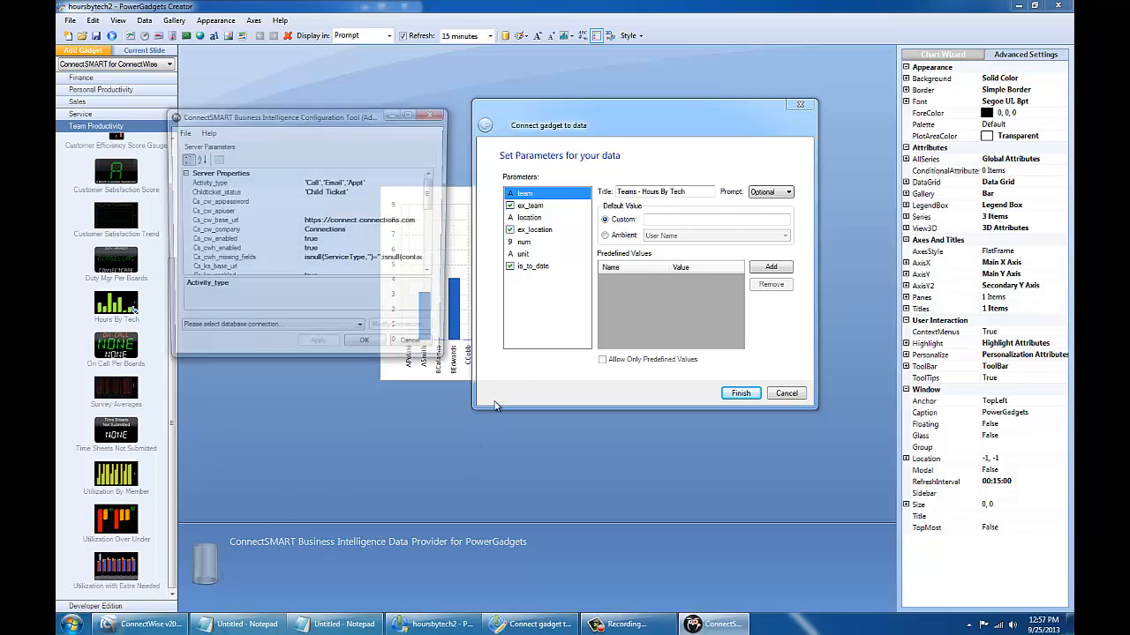
Step: Set the team default to ConfigKey(team_eng) after checking the Team_eng key's value
{"action": "left_click_drag", "start_coordinate": [434, 207], "coordinate": [435, 252]}
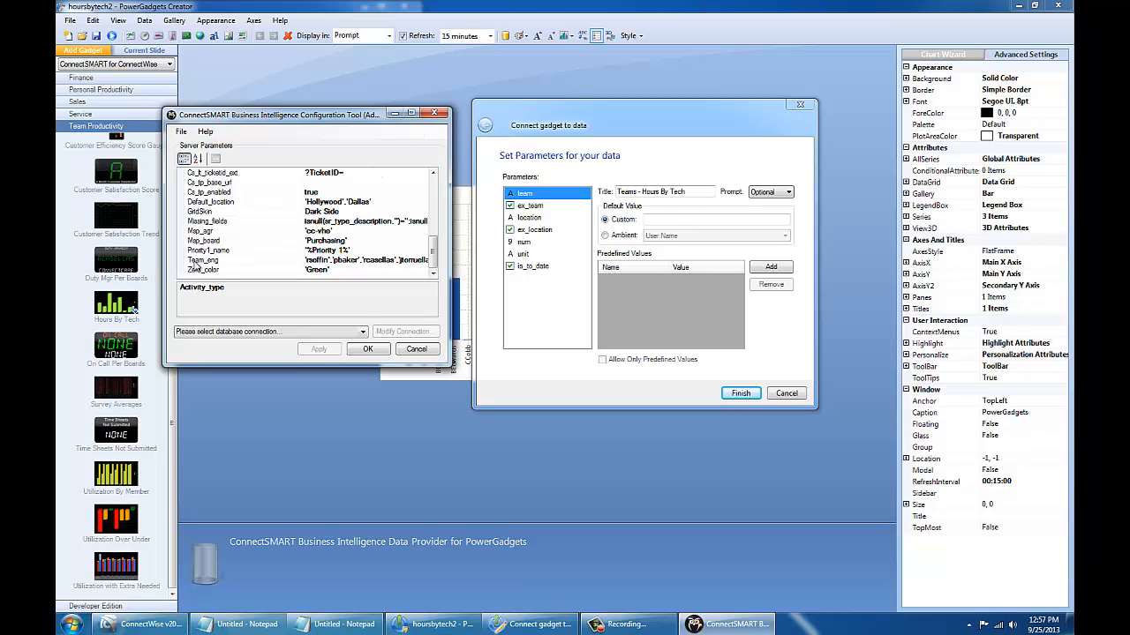
{"action": "left_click", "coordinate": [198, 261]}
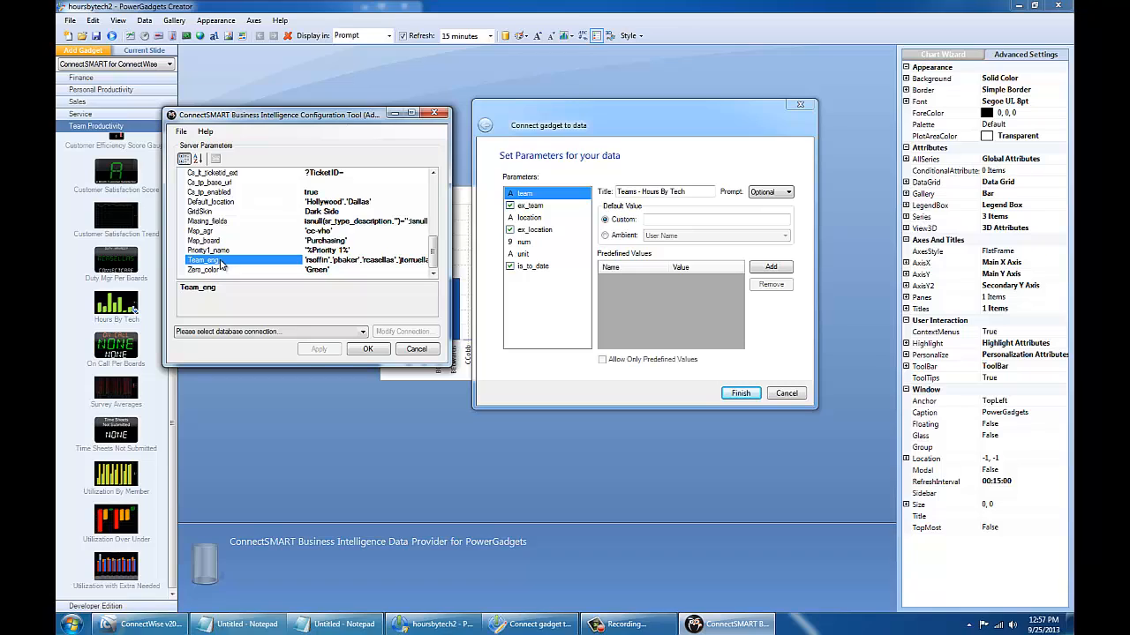
{"action": "left_click", "coordinate": [672, 218]}
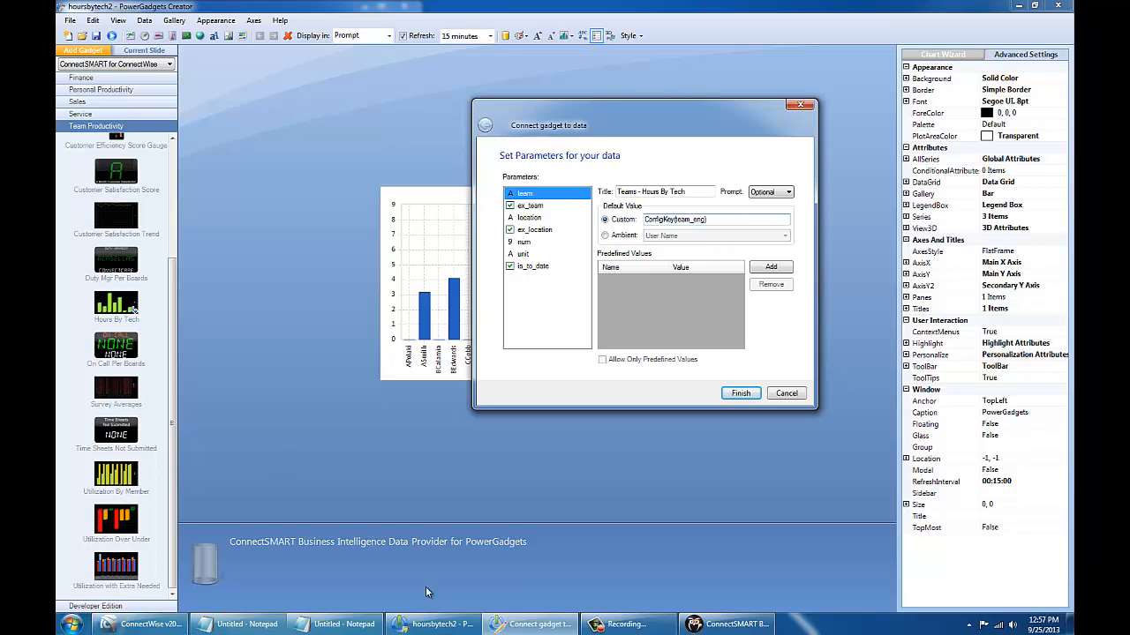
{"action": "left_click", "coordinate": [729, 624]}
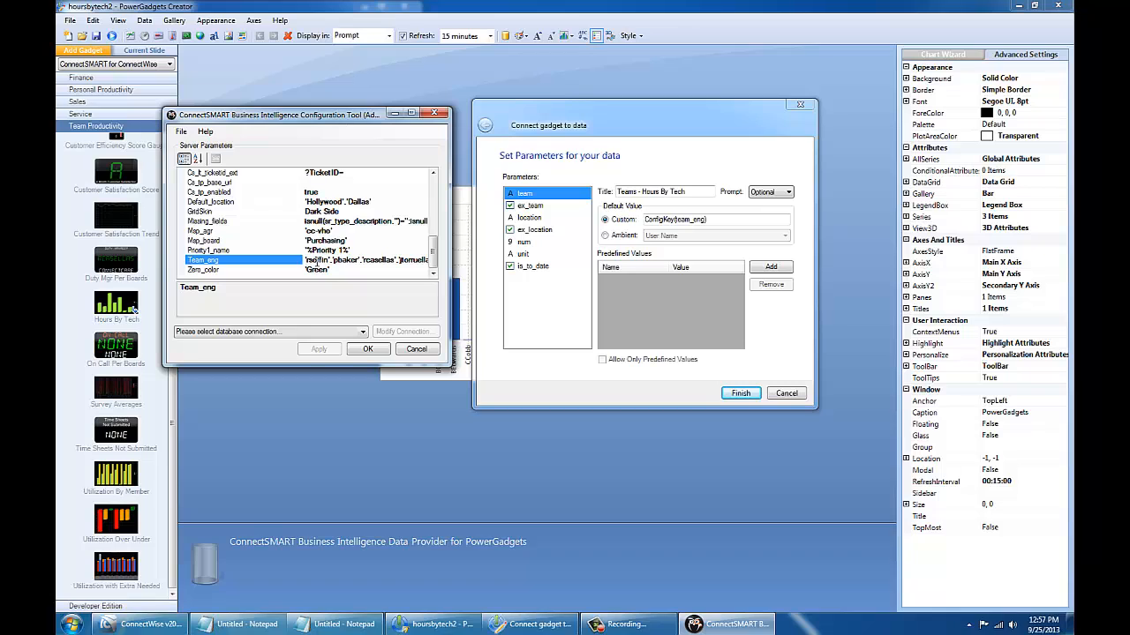
{"action": "left_click_drag", "start_coordinate": [317, 262], "coordinate": [433, 261]}
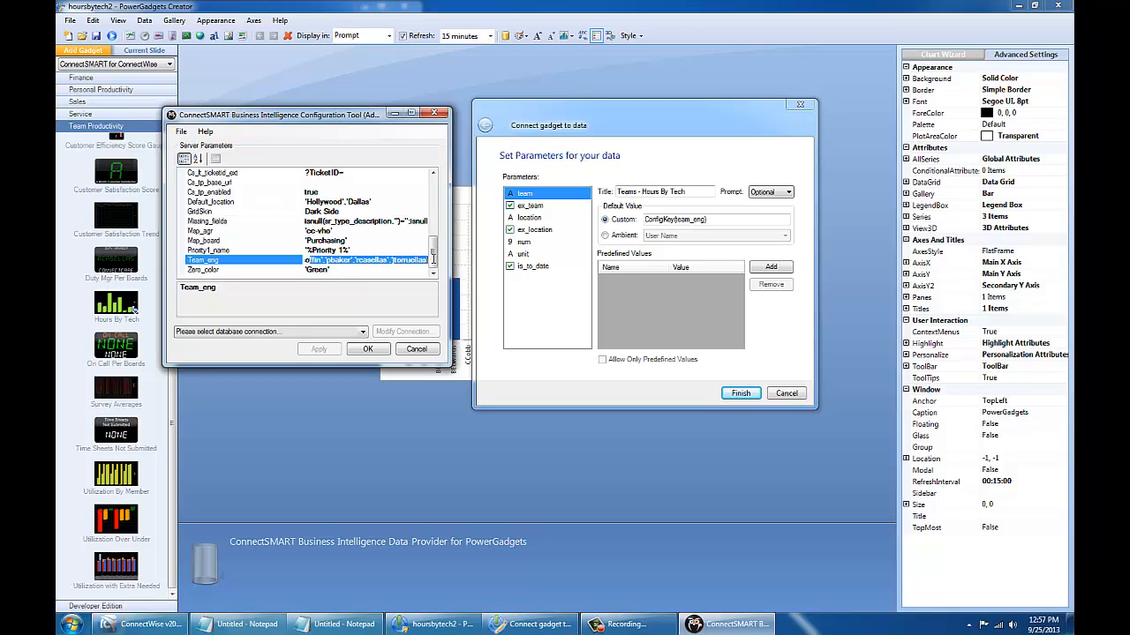
{"action": "left_click", "coordinate": [397, 262]}
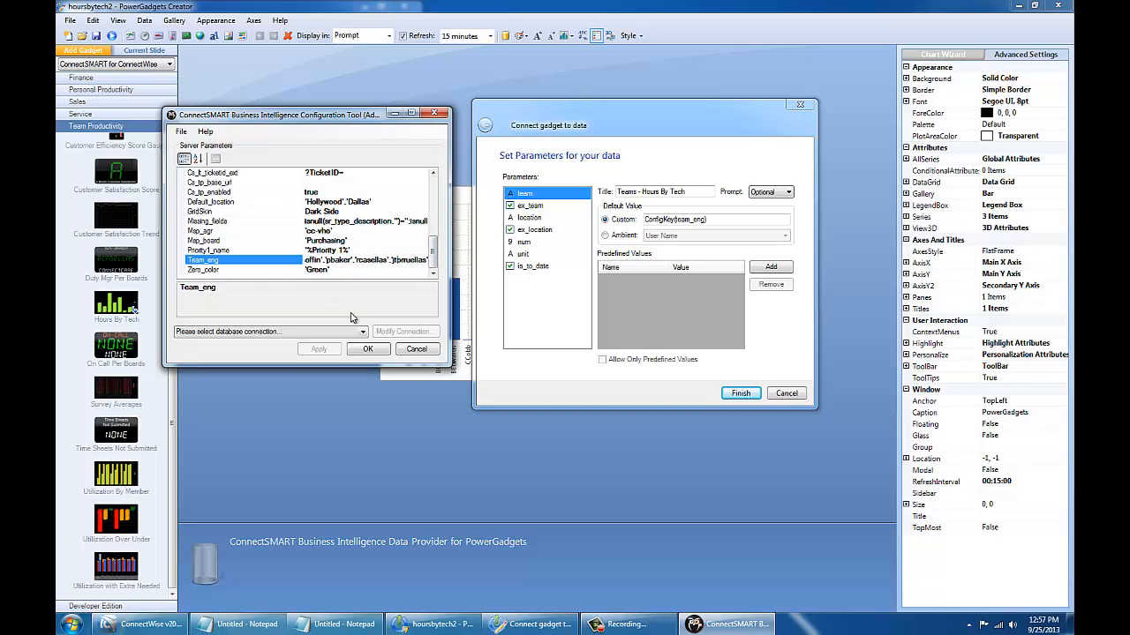
{"action": "left_click", "coordinate": [740, 393]}
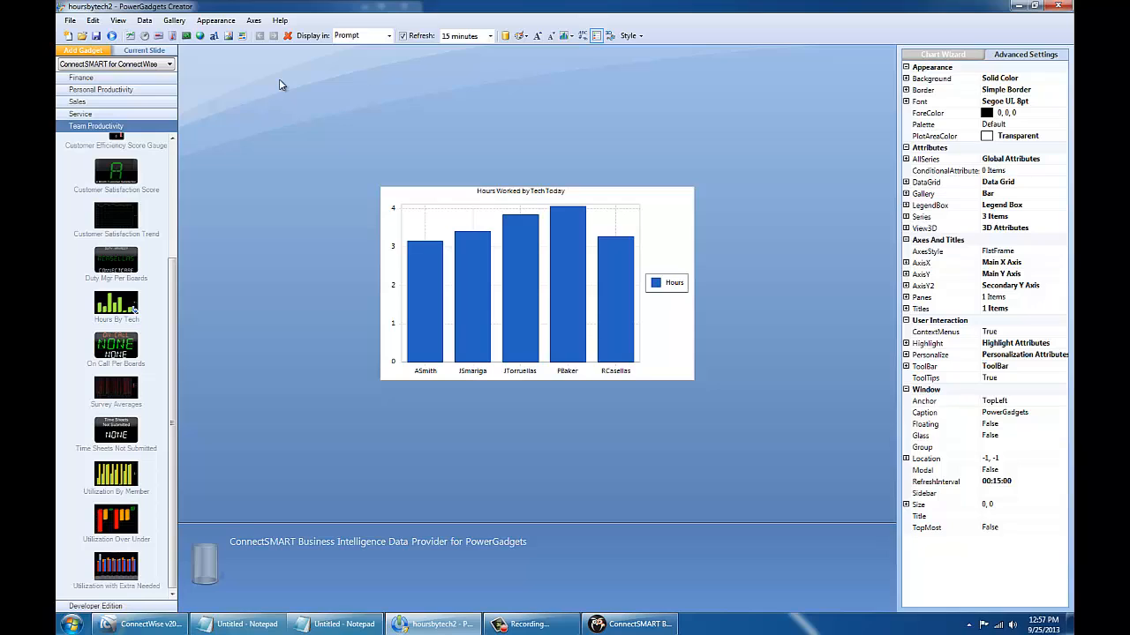
Step: Look at the Default_location config key and switch to ConnectWise
{"action": "left_click", "coordinate": [628, 624]}
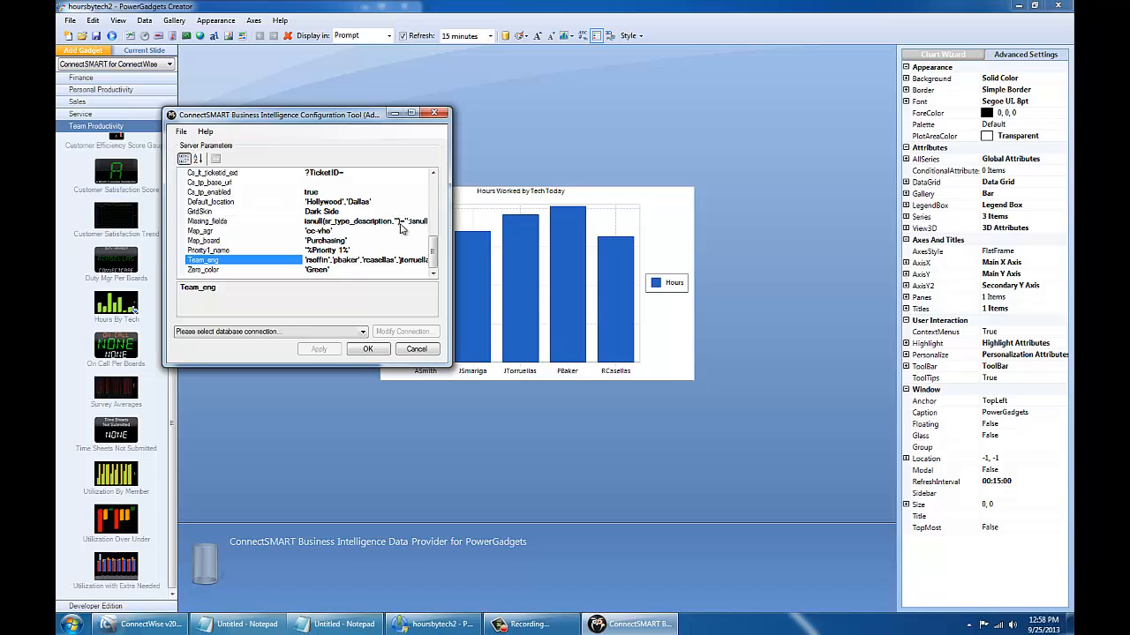
{"action": "left_click", "coordinate": [336, 201]}
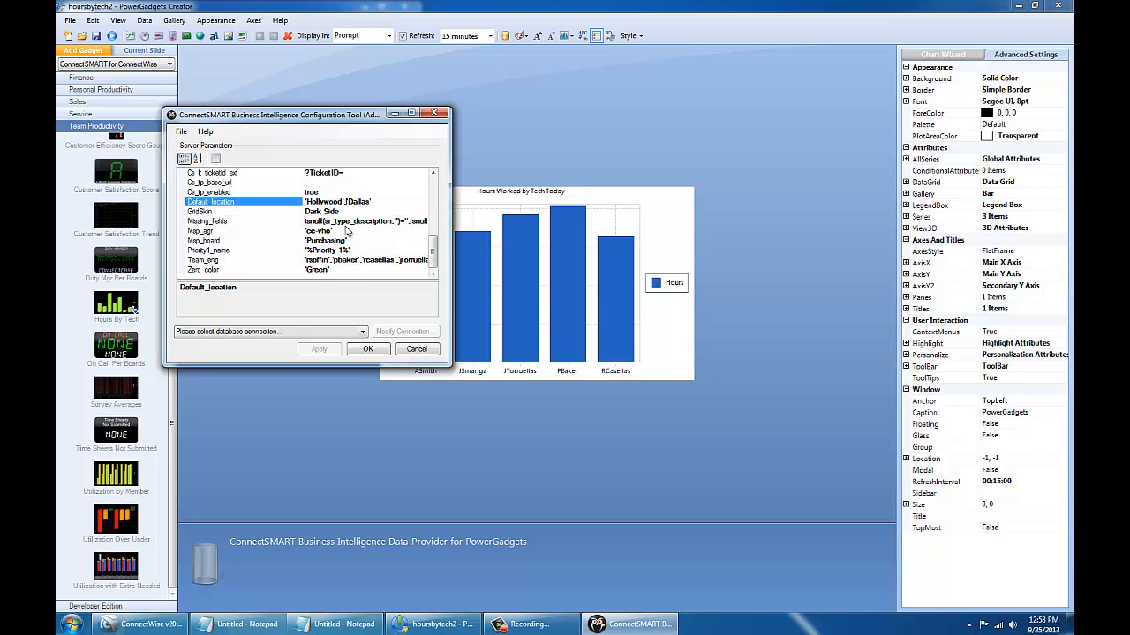
{"action": "left_click", "coordinate": [141, 624]}
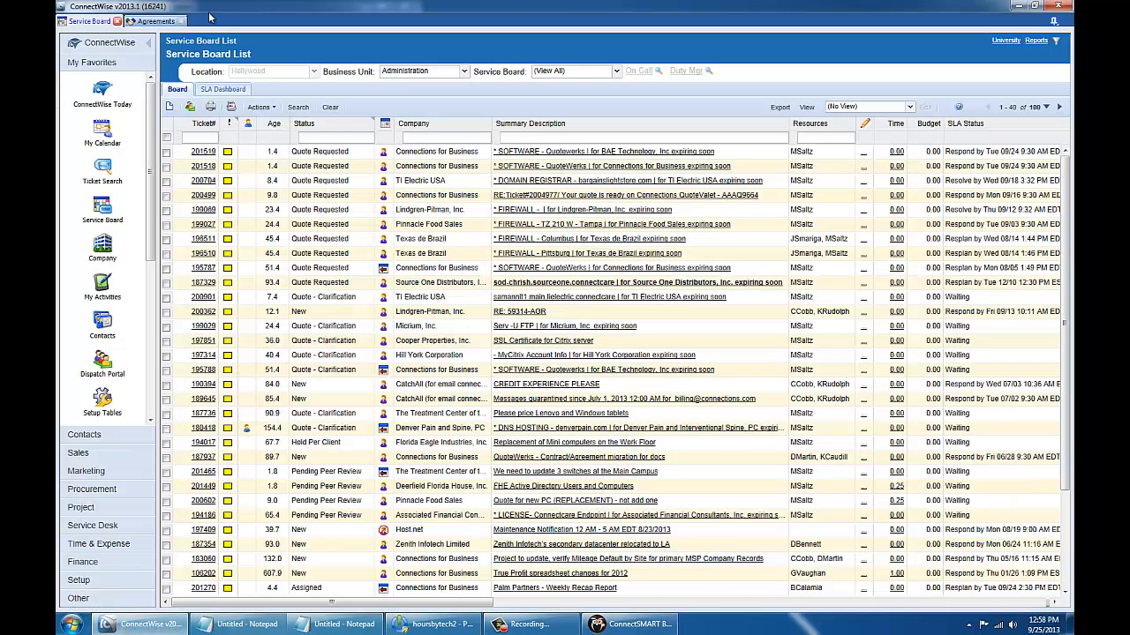
Step: Resize ConnectWise and view the My Company structure's locations, confirming leaving the owner page
{"action": "left_click_drag", "start_coordinate": [225, 5], "coordinate": [653, 12]}
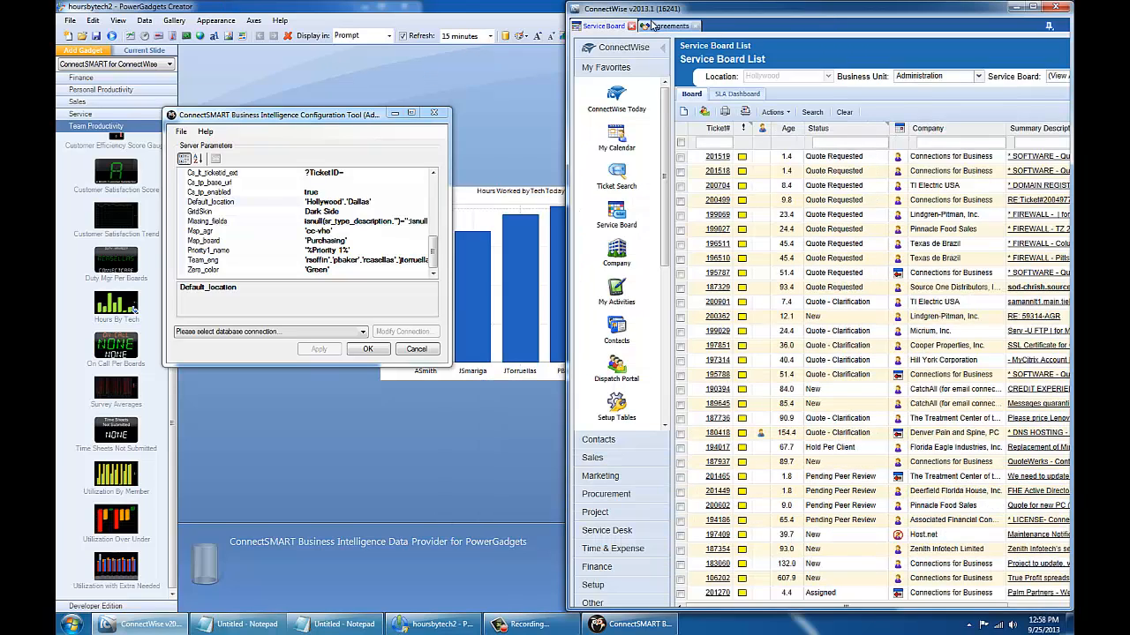
{"action": "left_click", "coordinate": [603, 558]}
{"action": "left_click", "coordinate": [609, 574]}
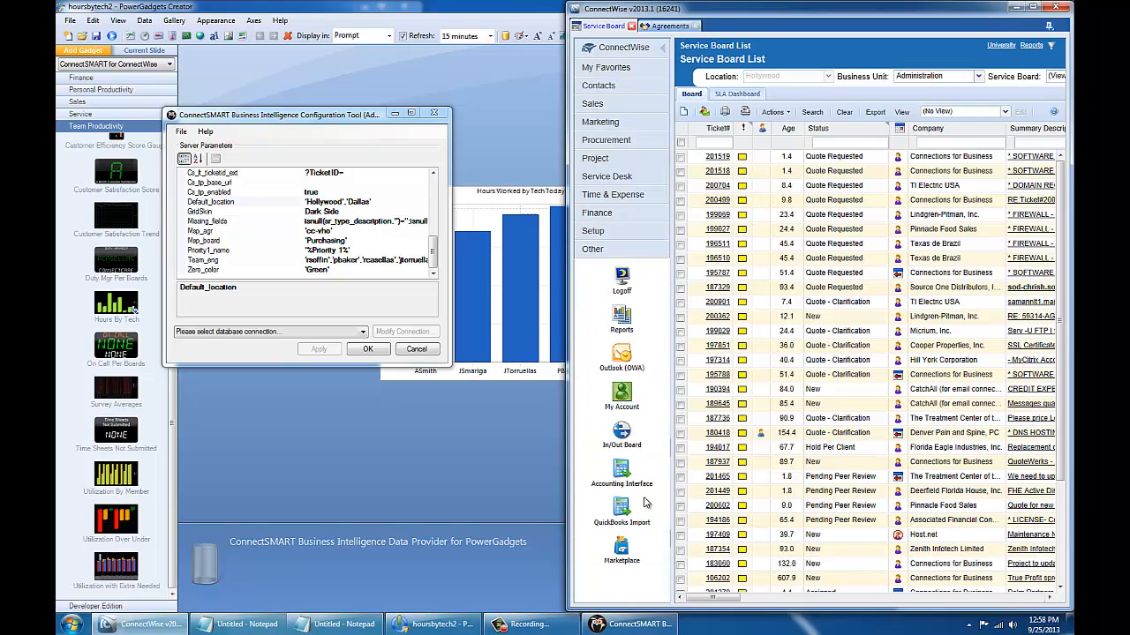
{"action": "left_click", "coordinate": [616, 231]}
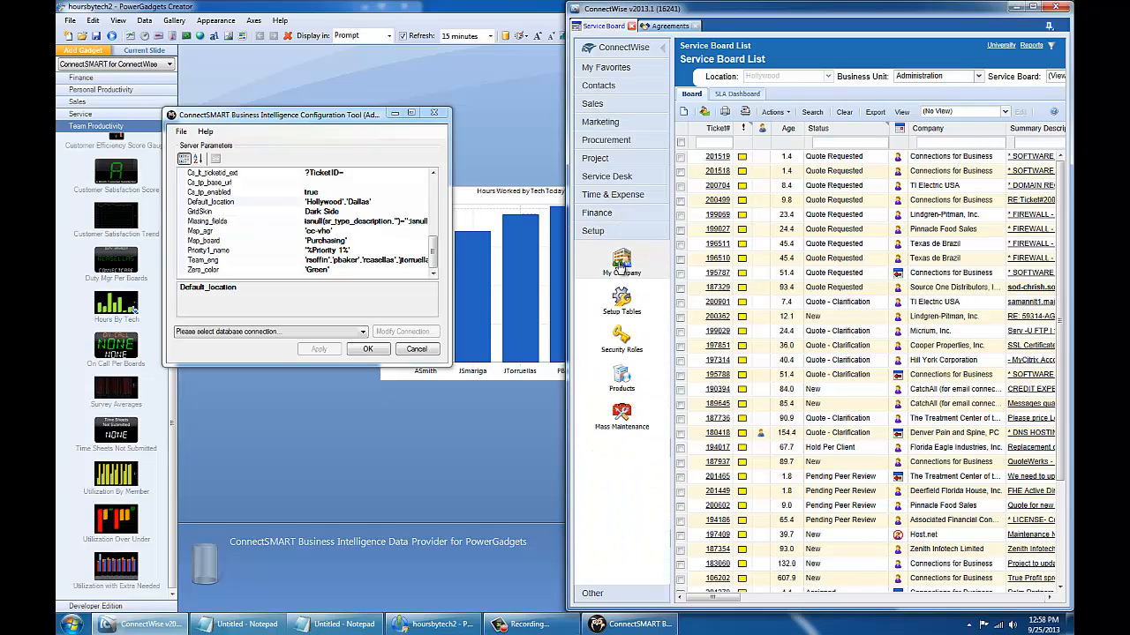
{"action": "left_click", "coordinate": [621, 264]}
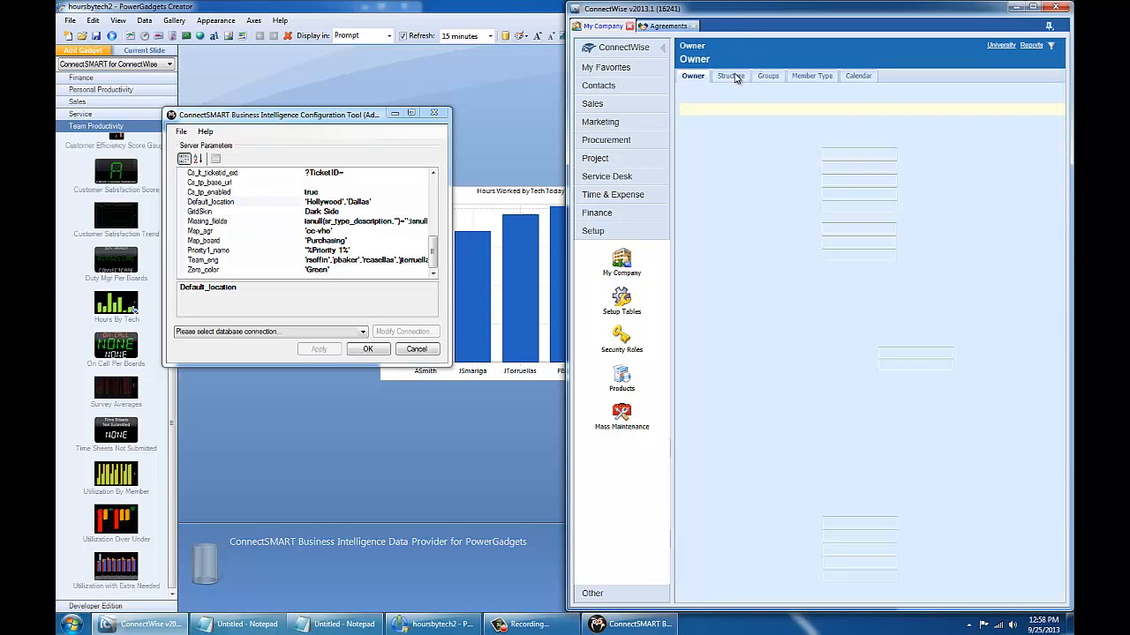
{"action": "left_click", "coordinate": [735, 78]}
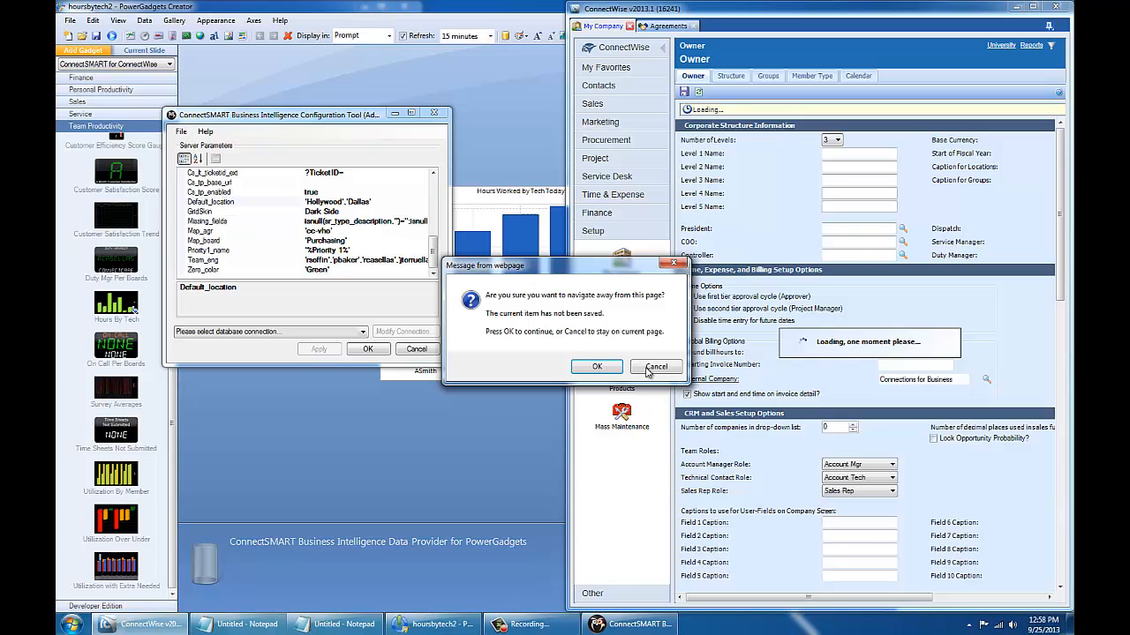
{"action": "left_click", "coordinate": [597, 368]}
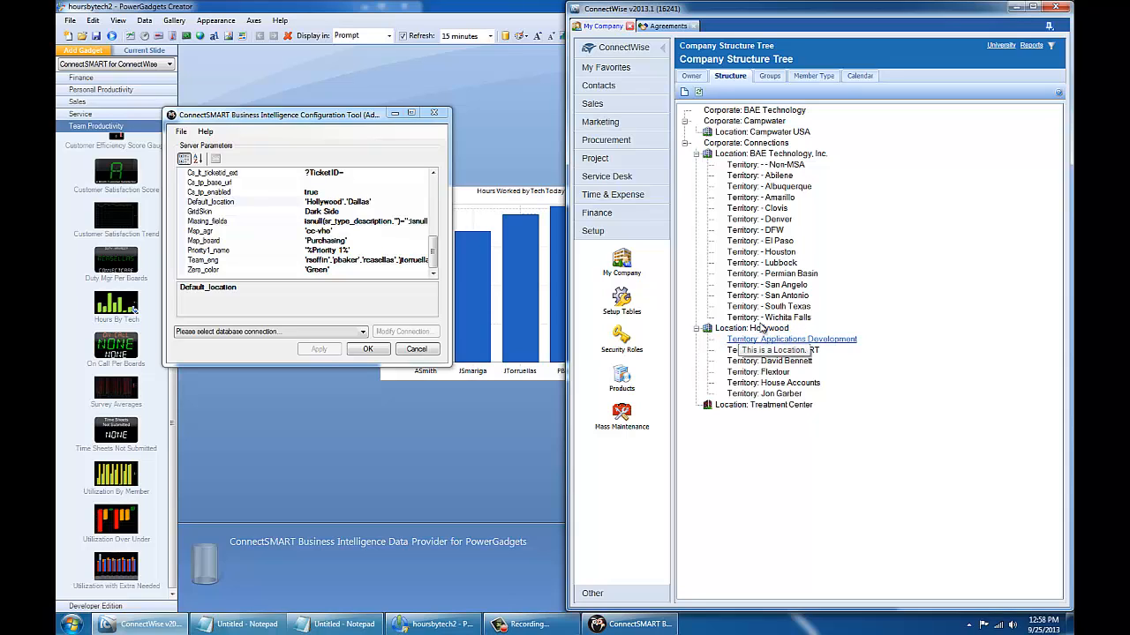
Step: Trim Default_location to only 'Hollywood' and show the CC-VHO agreement search results
{"action": "left_click", "coordinate": [359, 202]}
{"action": "left_click", "coordinate": [346, 201]}
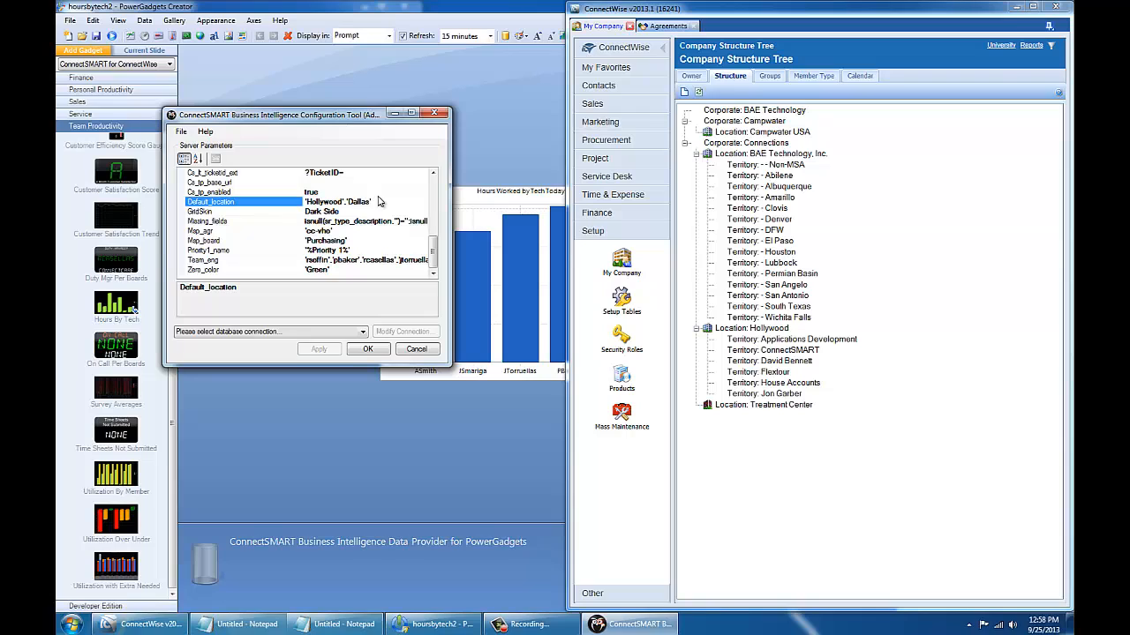
{"action": "key", "text": "shift+End"}
{"action": "key", "text": "Delete"}
{"action": "left_click", "coordinate": [339, 230]}
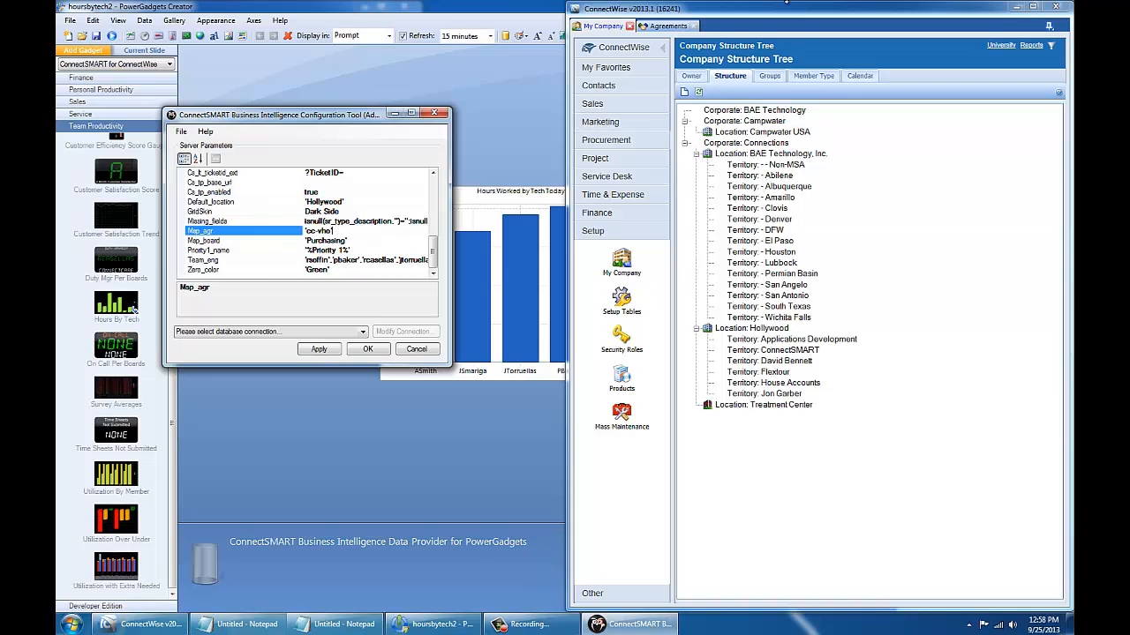
{"action": "left_click", "coordinate": [662, 26]}
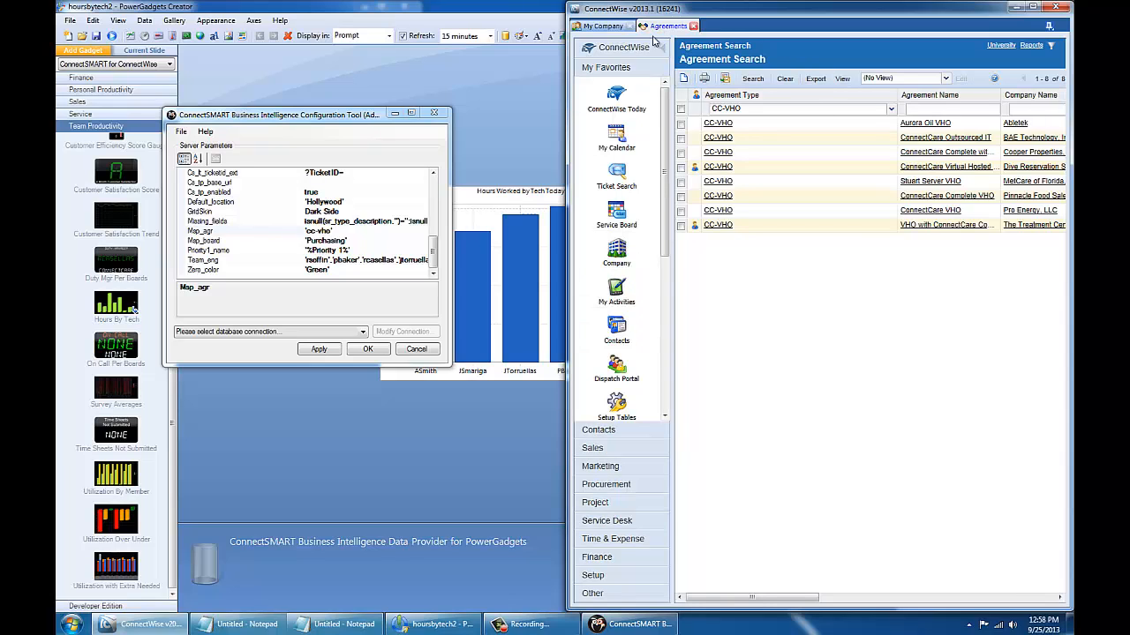
Step: Confirm CC-VHO appears in the Agreement Type list and select Map_board in the config tool
{"action": "left_click", "coordinate": [890, 109]}
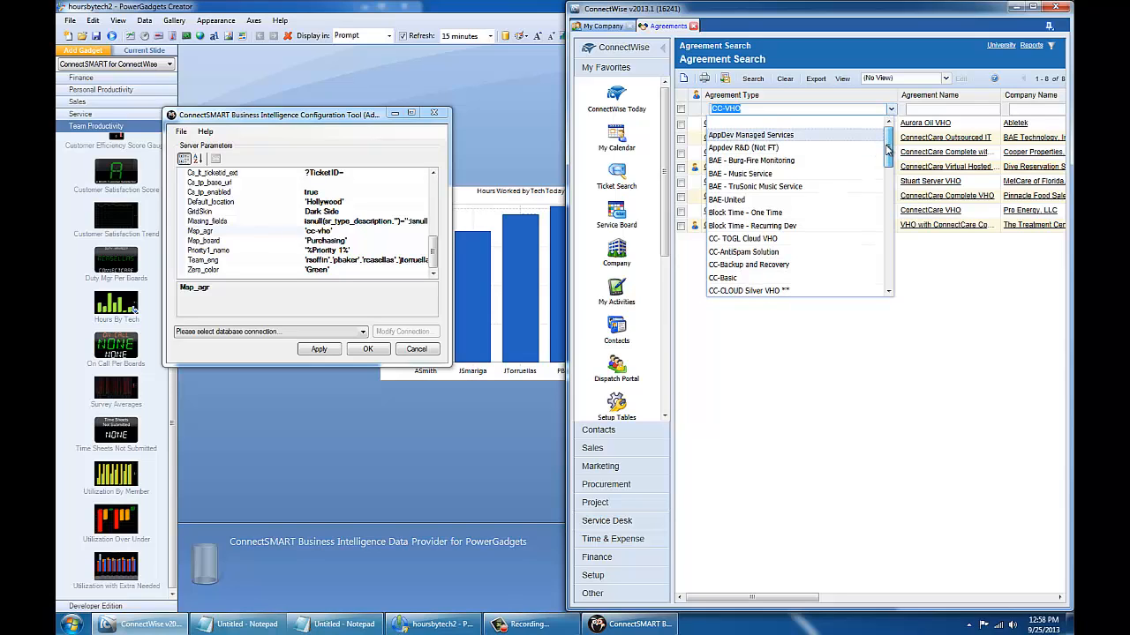
{"action": "left_click_drag", "start_coordinate": [887, 150], "coordinate": [887, 196]}
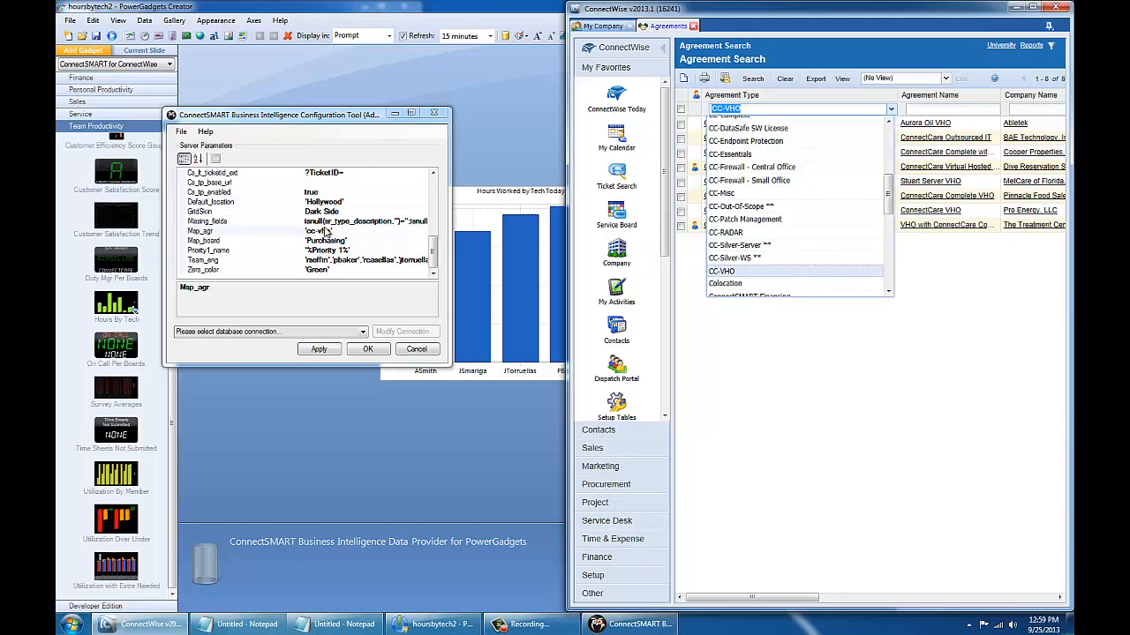
{"action": "left_click", "coordinate": [357, 241]}
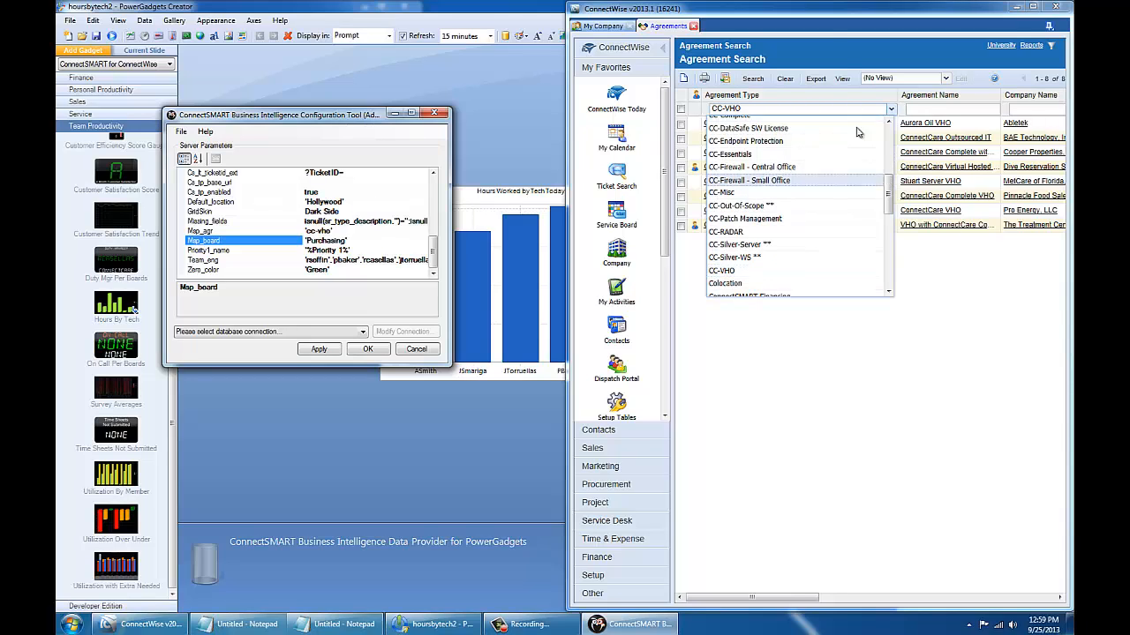
Step: Open the Service Board list of tickets in ConnectWise
{"action": "left_click", "coordinate": [812, 16]}
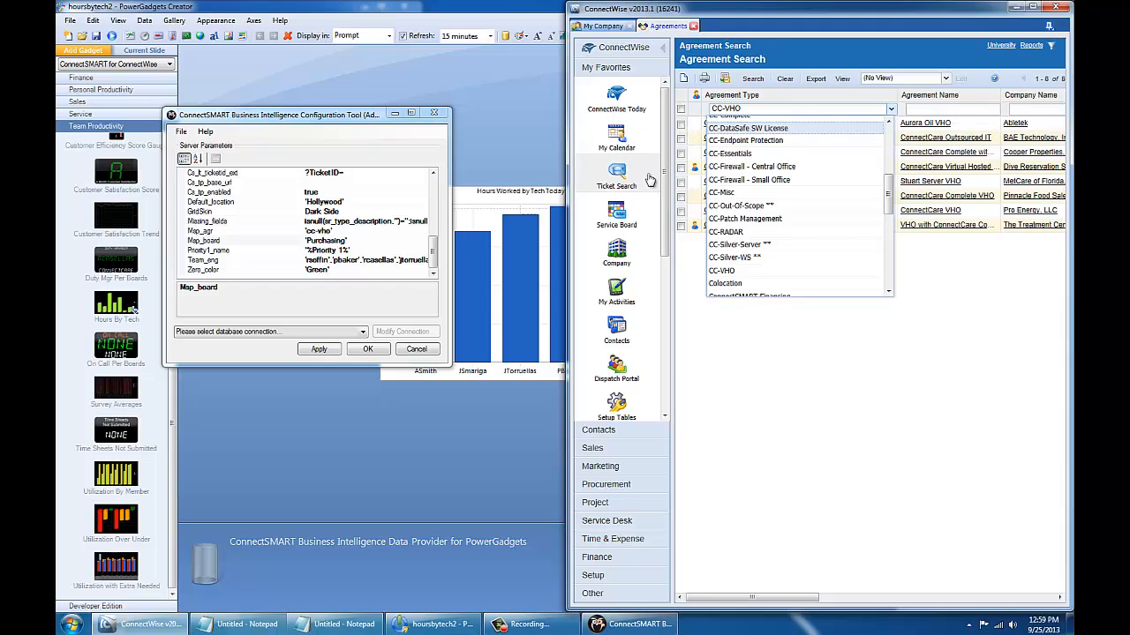
{"action": "right_click", "coordinate": [616, 216]}
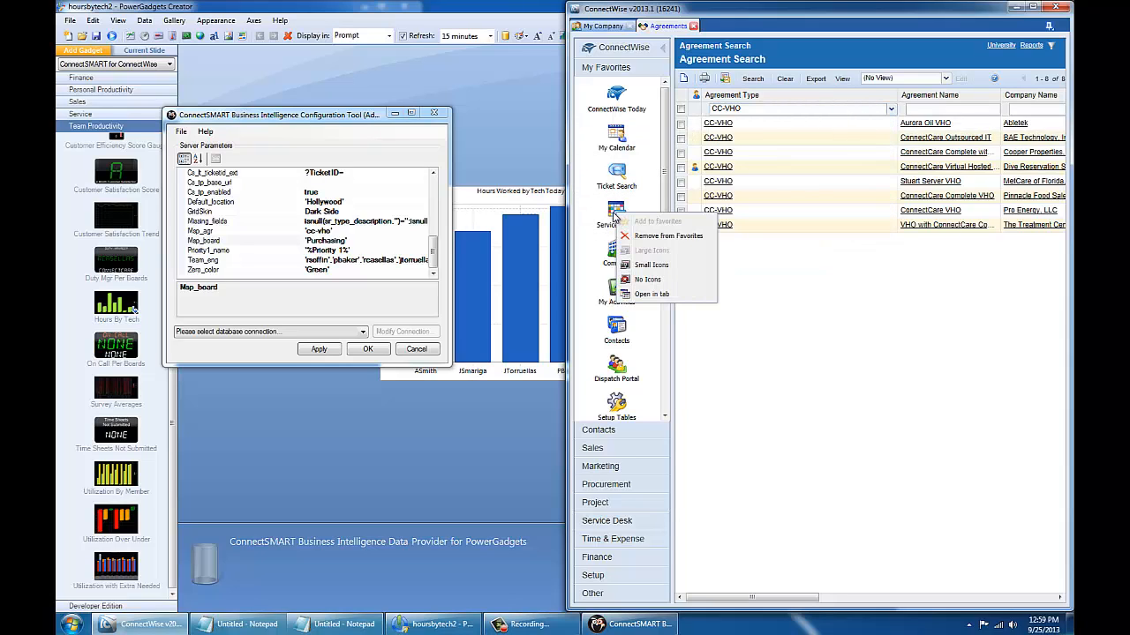
{"action": "left_click", "coordinate": [616, 216]}
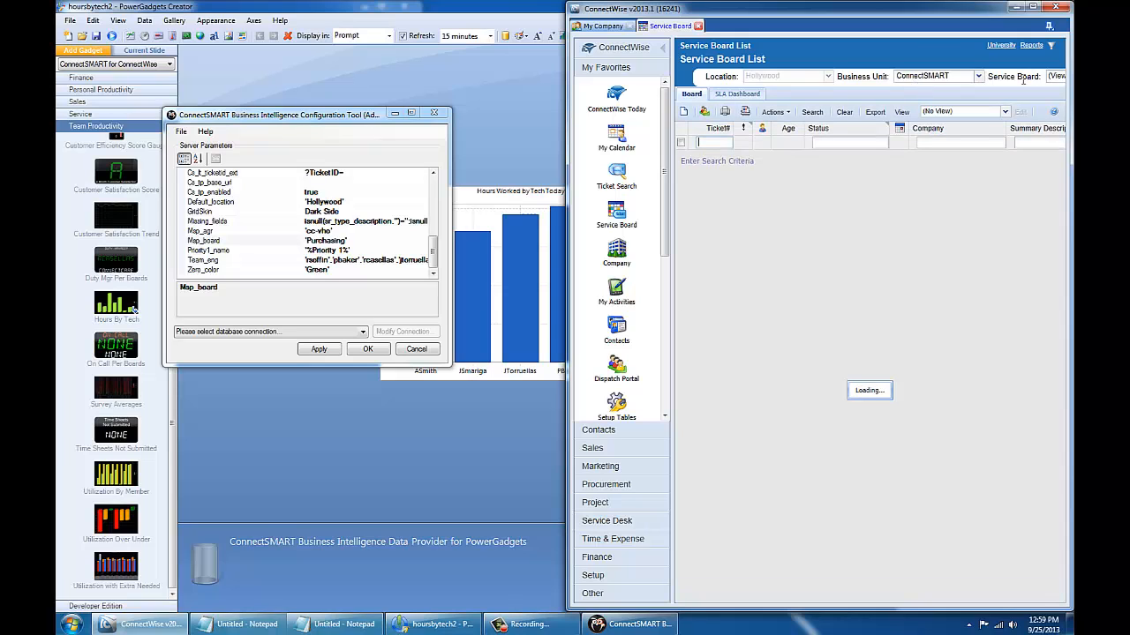
Step: Filter the Service Board list to the Administration business unit and review the available boards
{"action": "left_click", "coordinate": [953, 77]}
{"action": "left_click", "coordinate": [918, 102]}
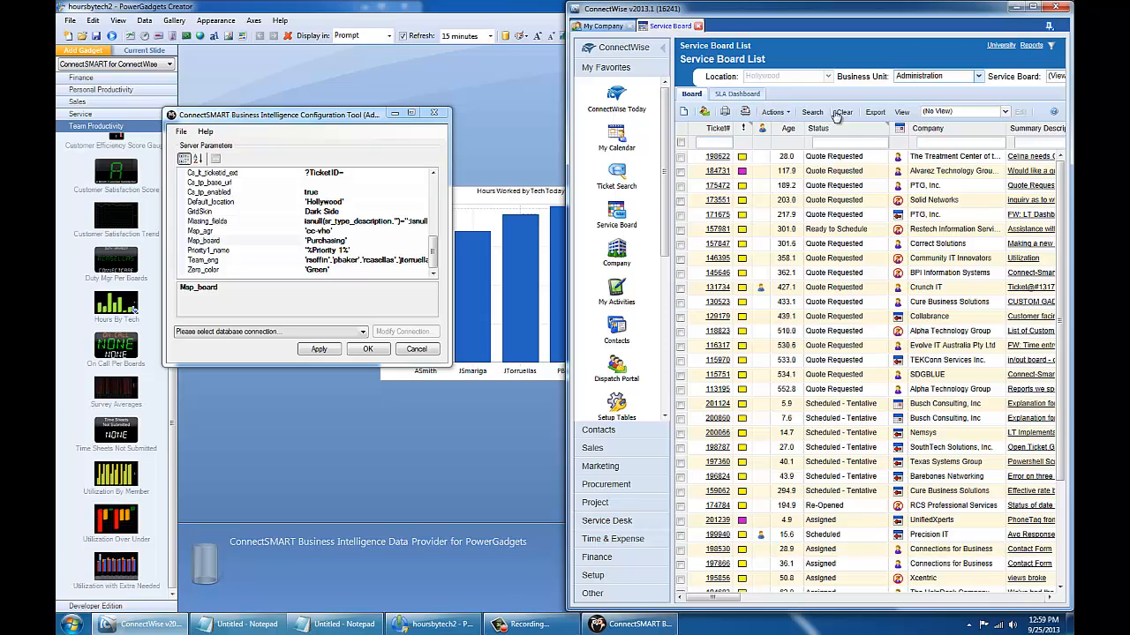
{"action": "left_click", "coordinate": [811, 112]}
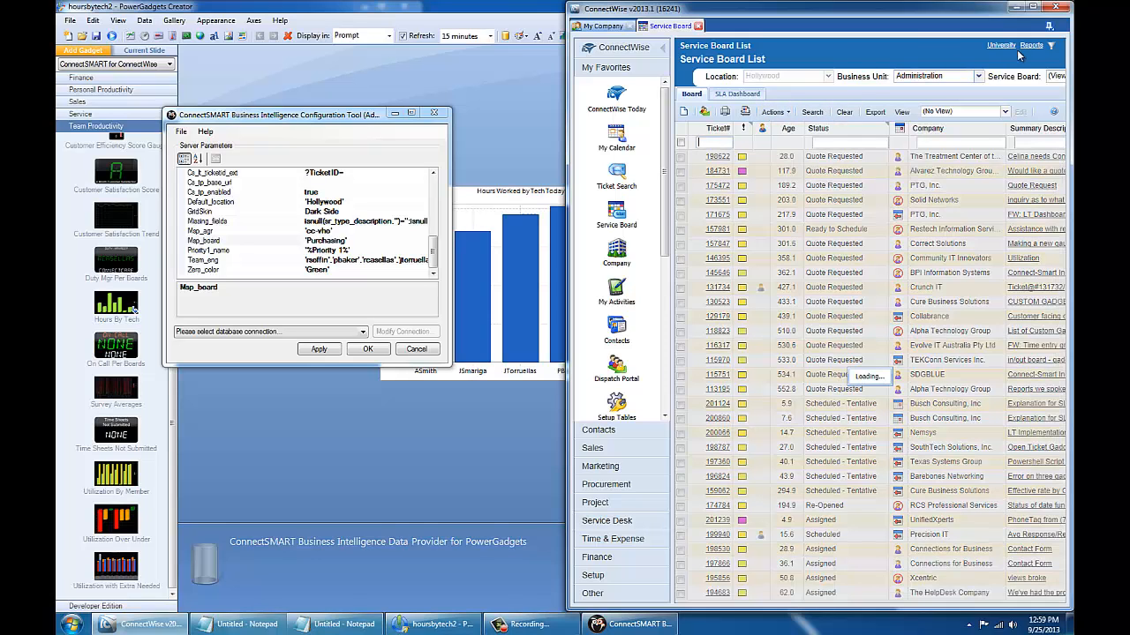
{"action": "left_click", "coordinate": [1054, 79]}
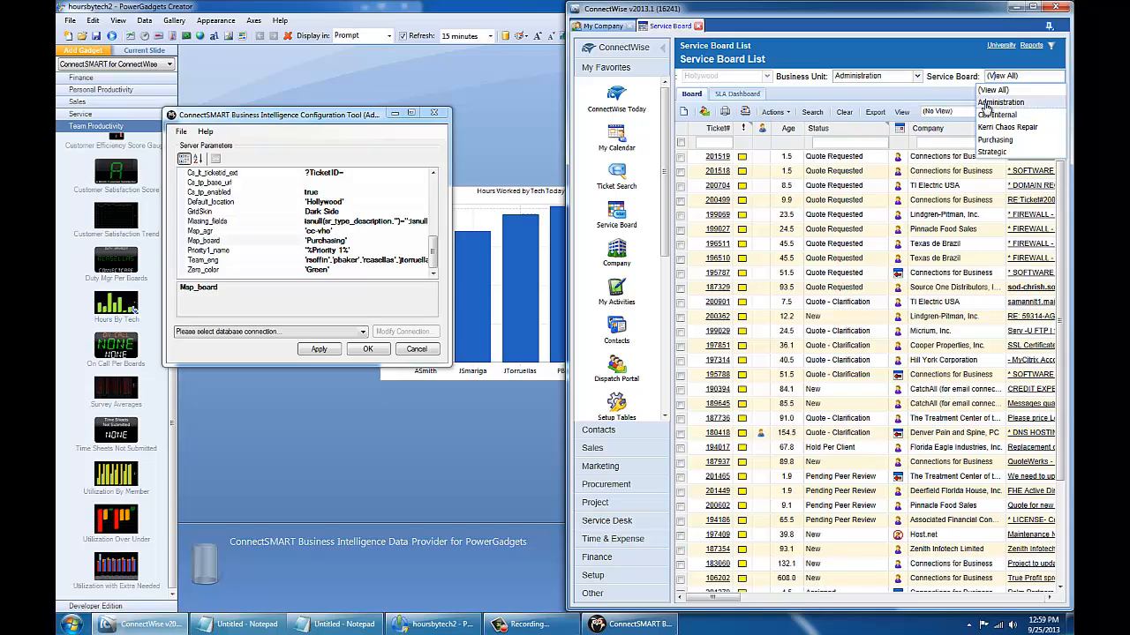
Step: Append 'Administration' to Map_board after 'Purchasing', apply, and close the configuration tool
{"action": "left_click", "coordinate": [382, 240]}
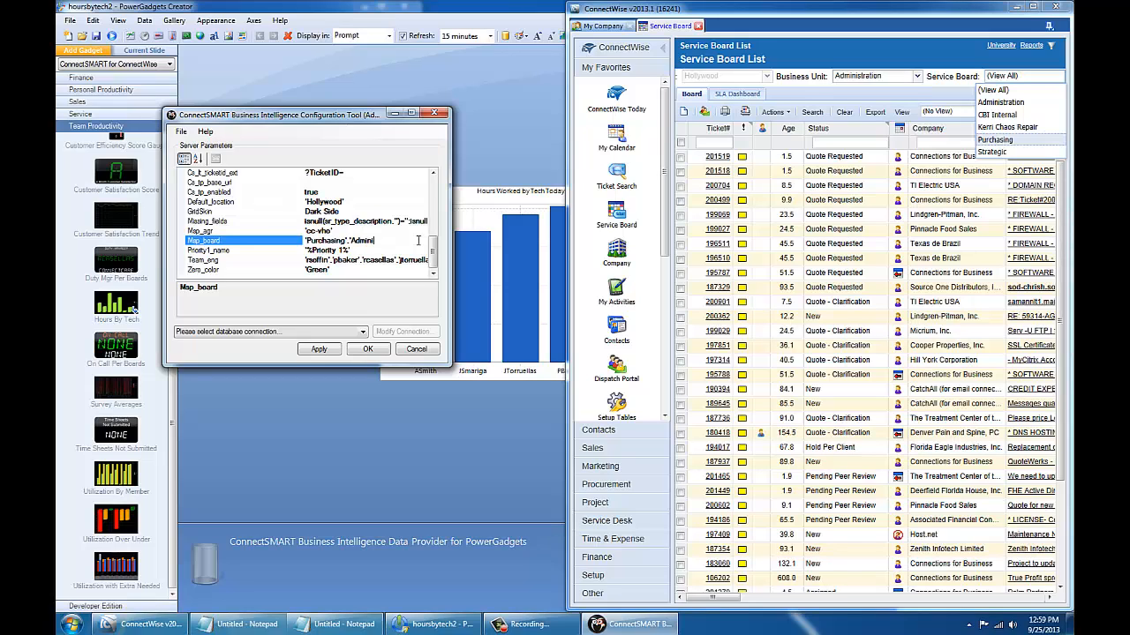
{"action": "type", "text": "stration"}
{"action": "left_click", "coordinate": [317, 351]}
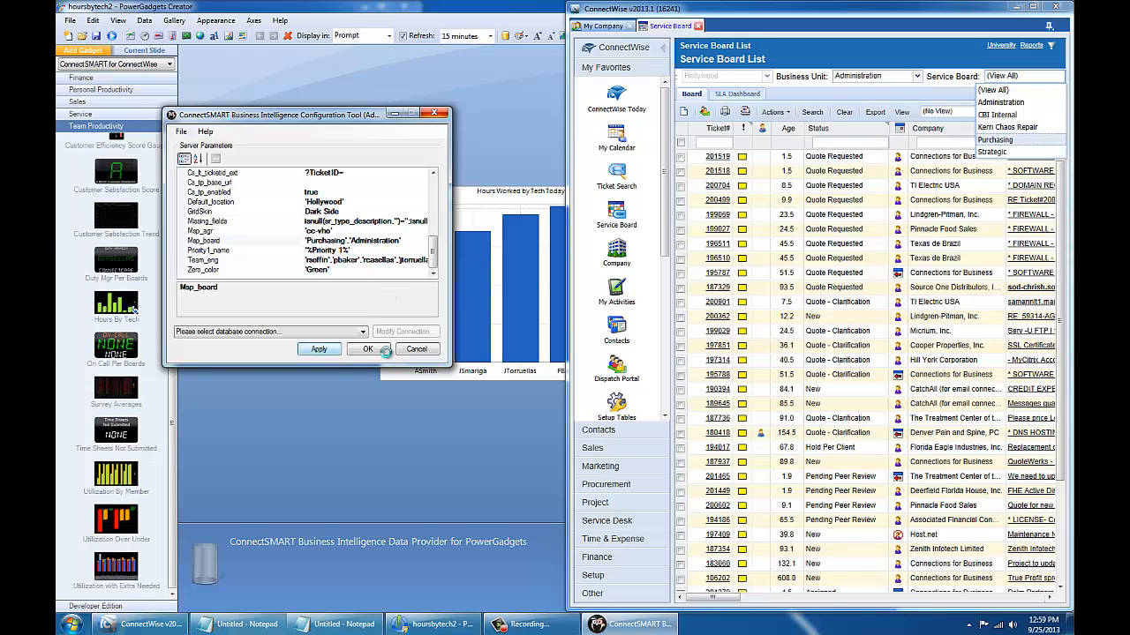
{"action": "left_click", "coordinate": [498, 171]}
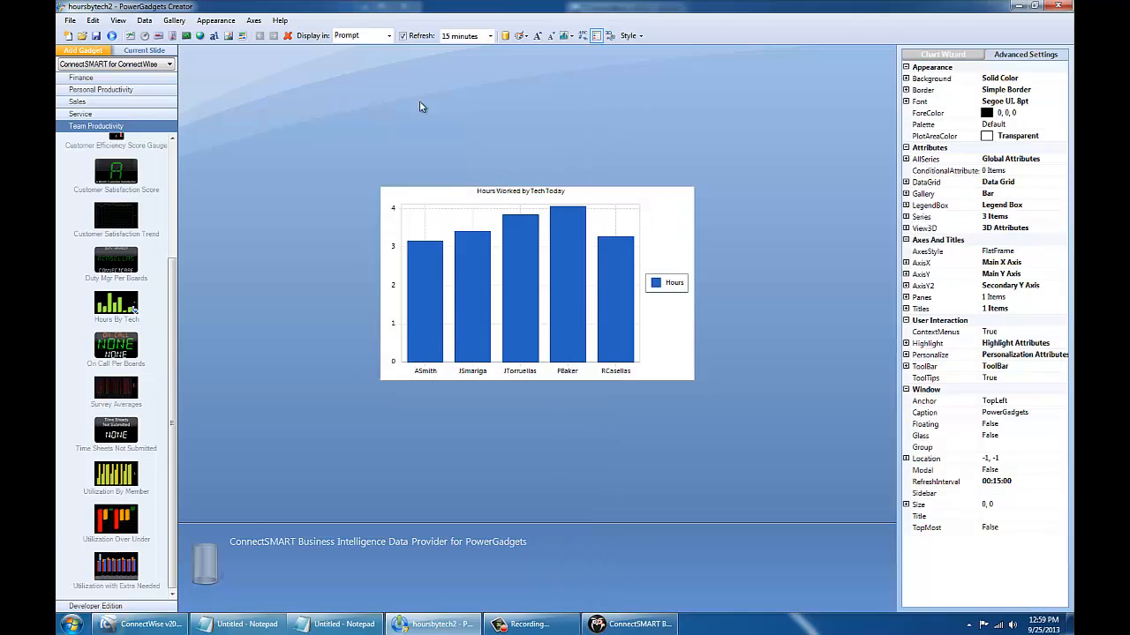
Step: Delete the ConfigKey(team_eng) custom default from the team parameter in Edit Parameters
{"action": "left_click", "coordinate": [154, 23]}
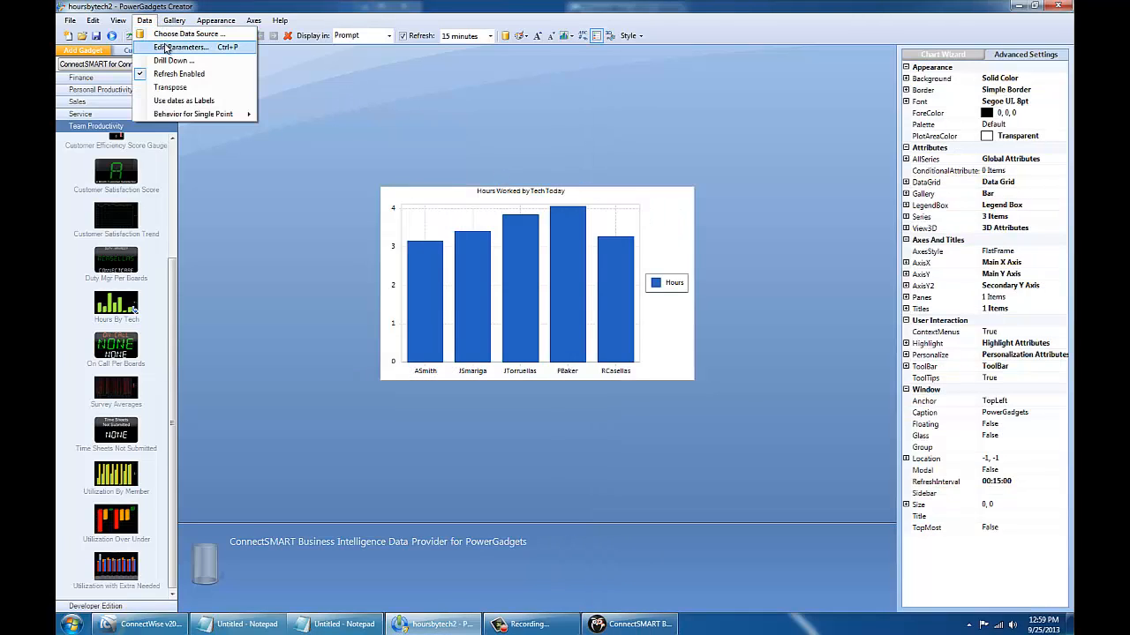
{"action": "left_click", "coordinate": [181, 47]}
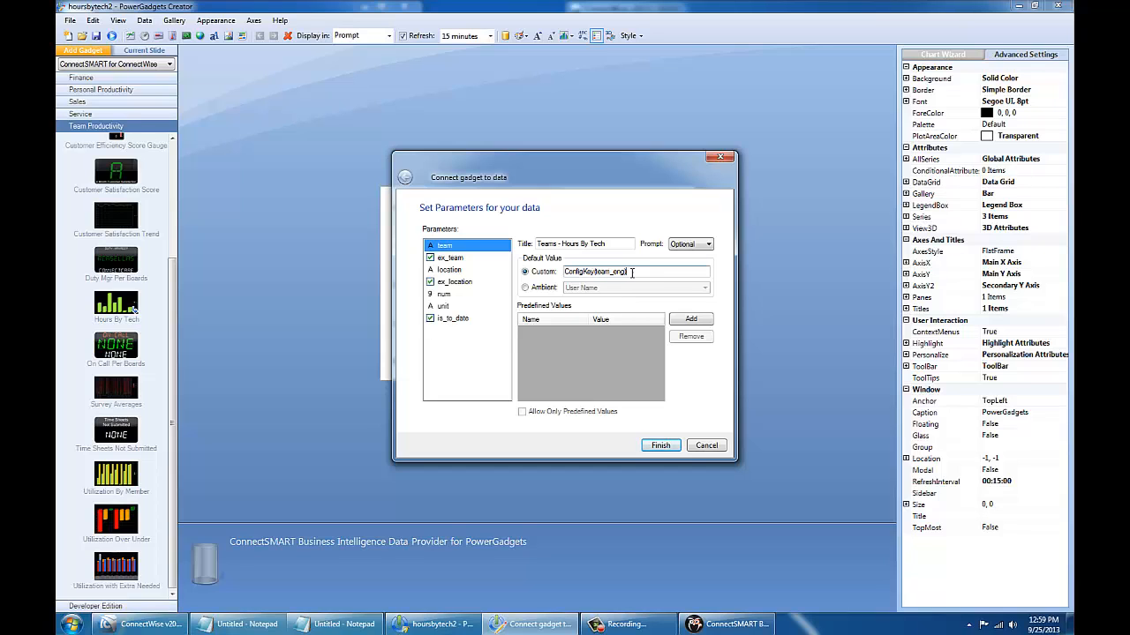
{"action": "left_click_drag", "start_coordinate": [643, 170], "coordinate": [779, 119]}
{"action": "left_click_drag", "start_coordinate": [686, 126], "coordinate": [704, 121]}
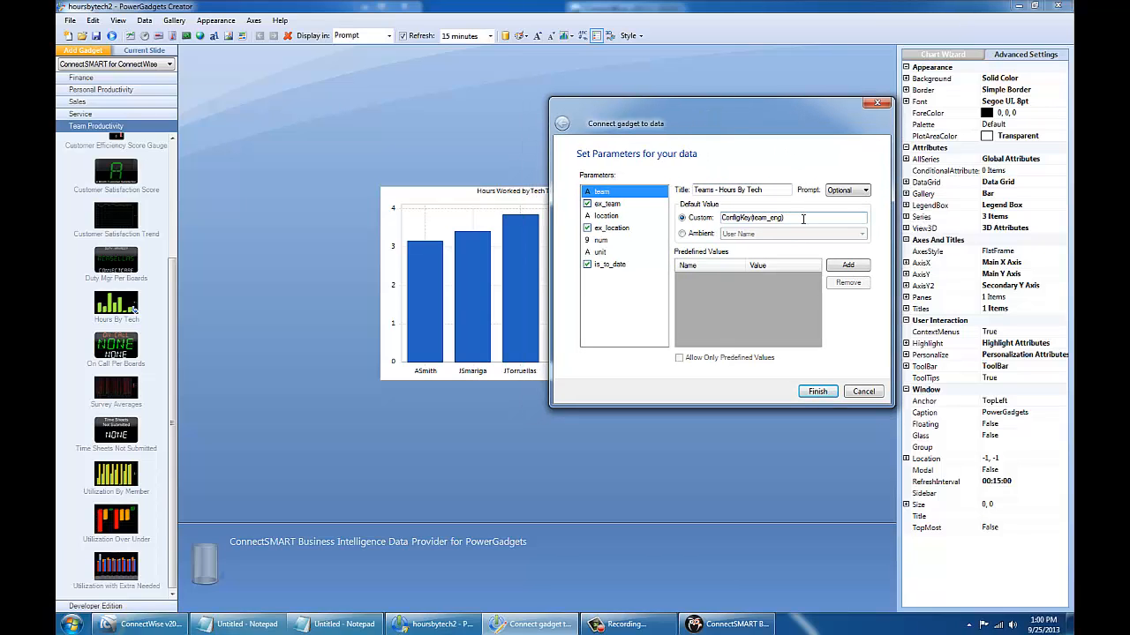
{"action": "key", "text": "ctrl+a"}
{"action": "key", "text": "BackSpace"}
{"action": "left_click_drag", "start_coordinate": [773, 110], "coordinate": [738, 97]}
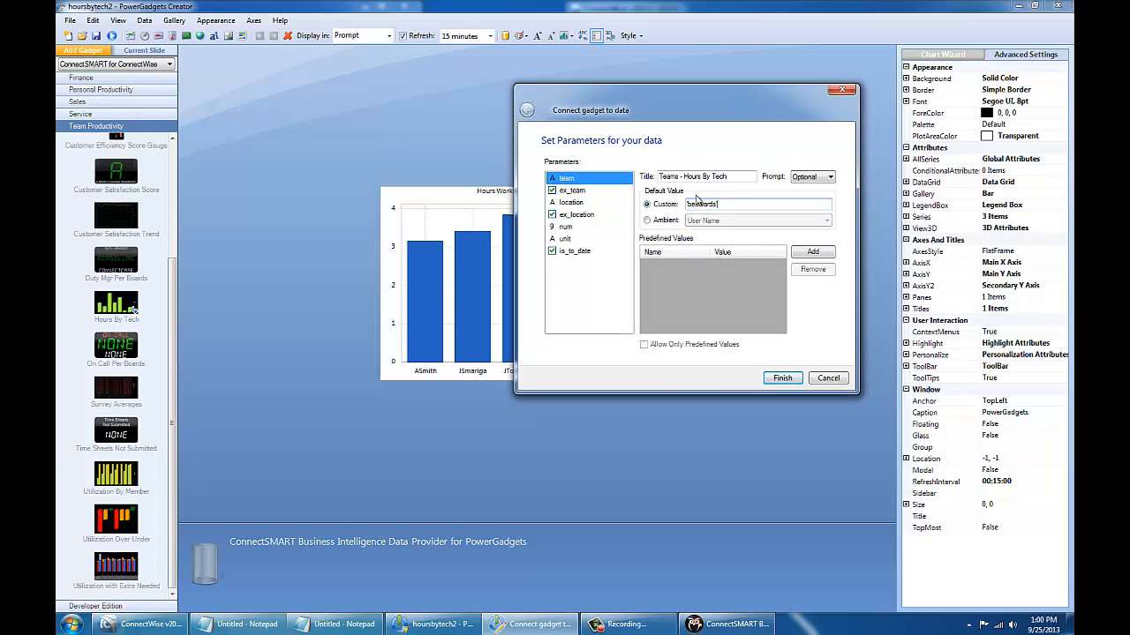